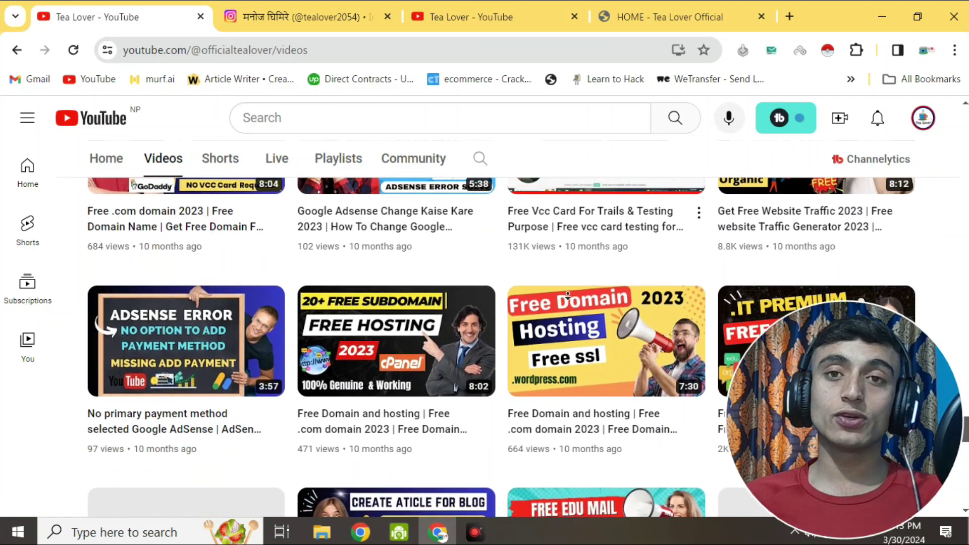
# Browse the Tea Lover channel's uploaded videos, then switch to the Tea Lover Official homepage tab.
pyautogui.scroll(-2, 567, 296)
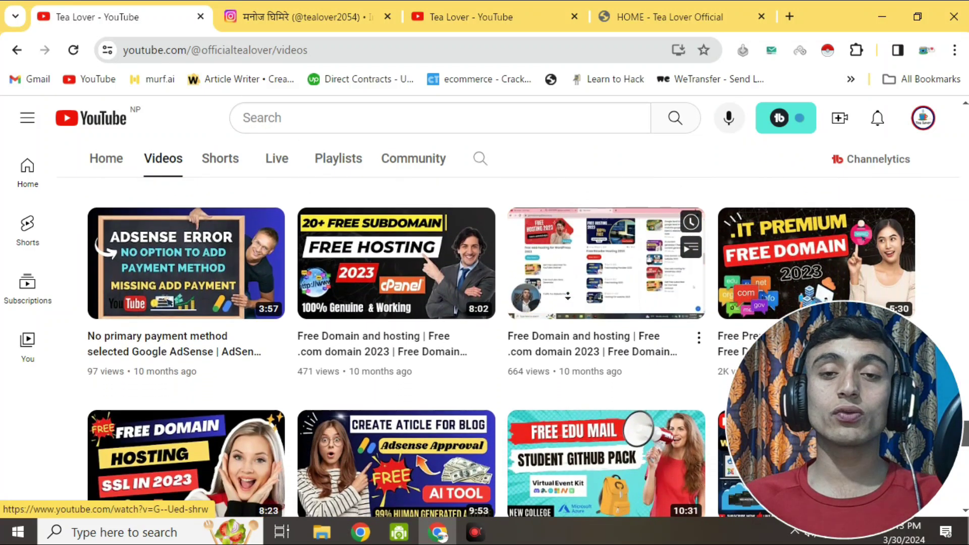
pyautogui.scroll(-1, 568, 296)
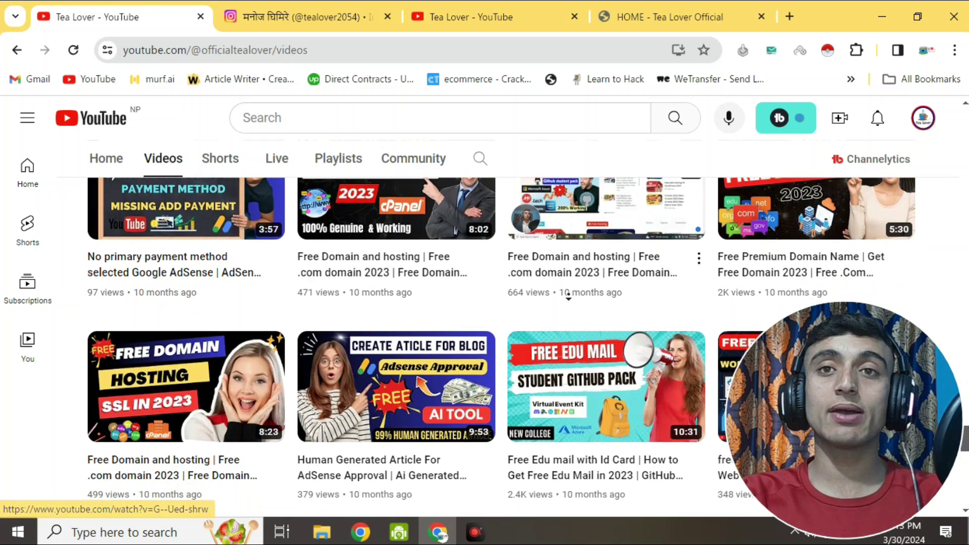
pyautogui.click(710, 16)
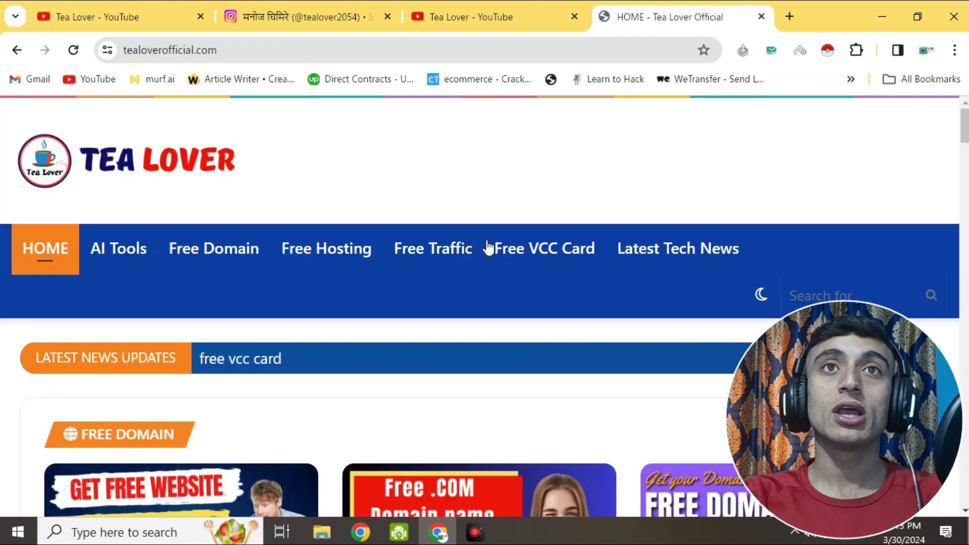
# Scroll through the Free Domain post cards, then switch to the Tea Lover Instagram profile tab.
pyautogui.scroll(-4, 482, 289)
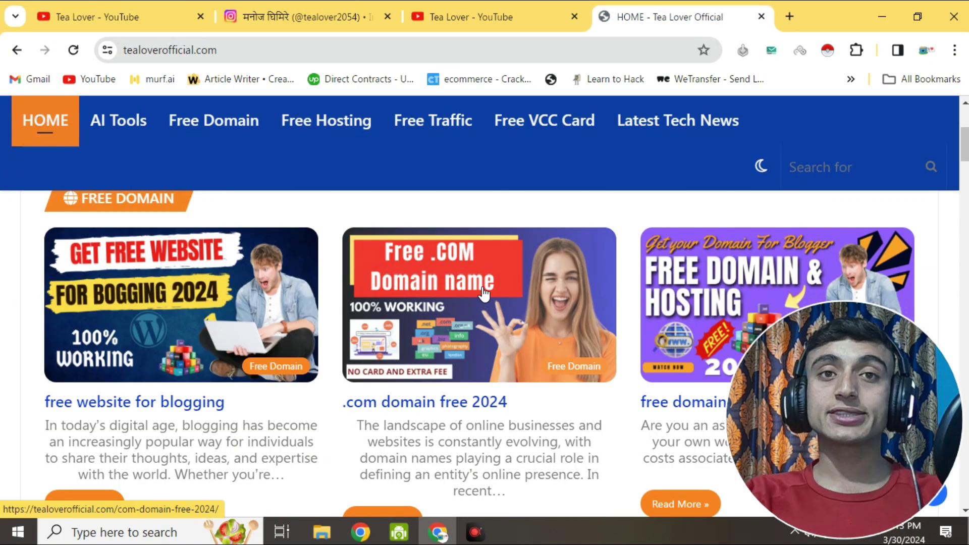
pyautogui.scroll(-9, 483, 293)
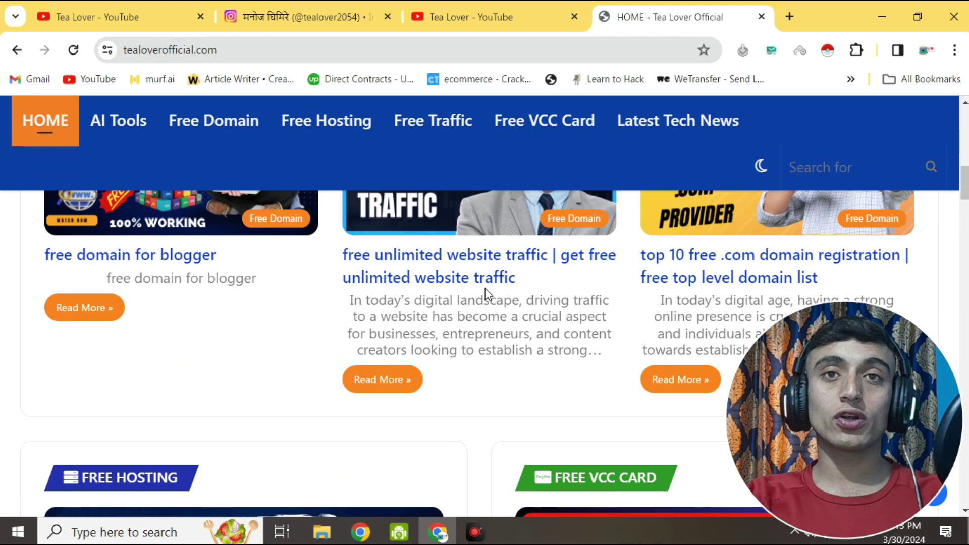
pyautogui.click(287, 20)
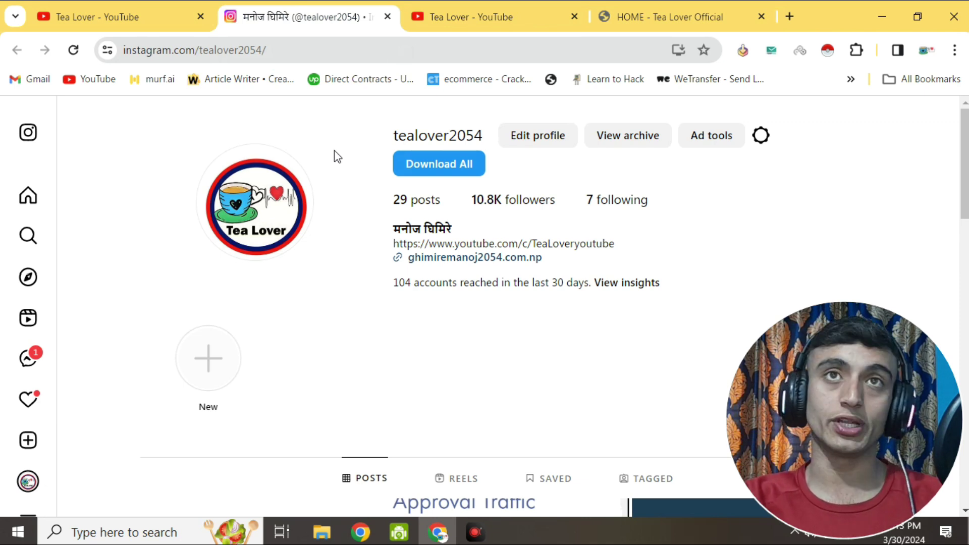
# Close the extra Tea Lover YouTube tab and load cpanelfree.com in a new tab.
pyautogui.click(574, 16)
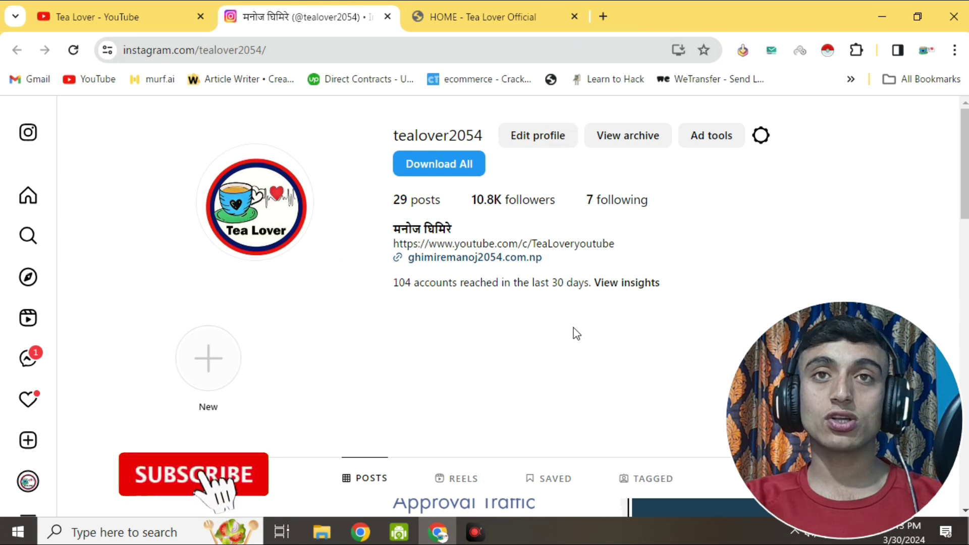
pyautogui.click(603, 17)
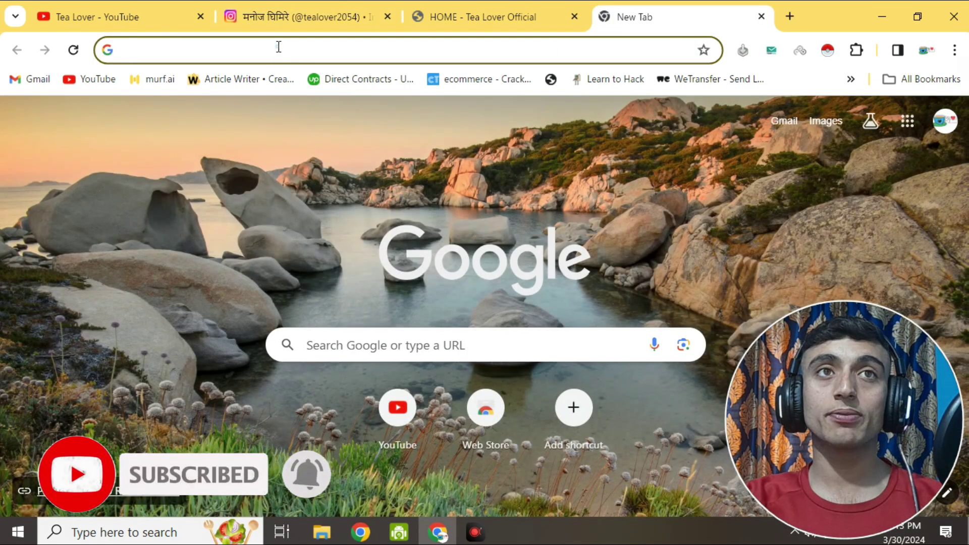
pyautogui.rightClick(279, 47)
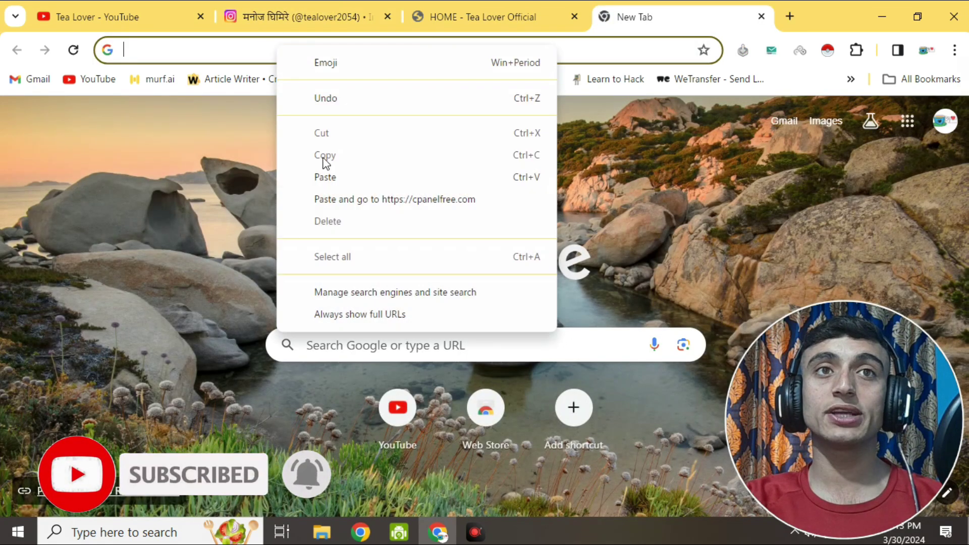
pyautogui.click(333, 198)
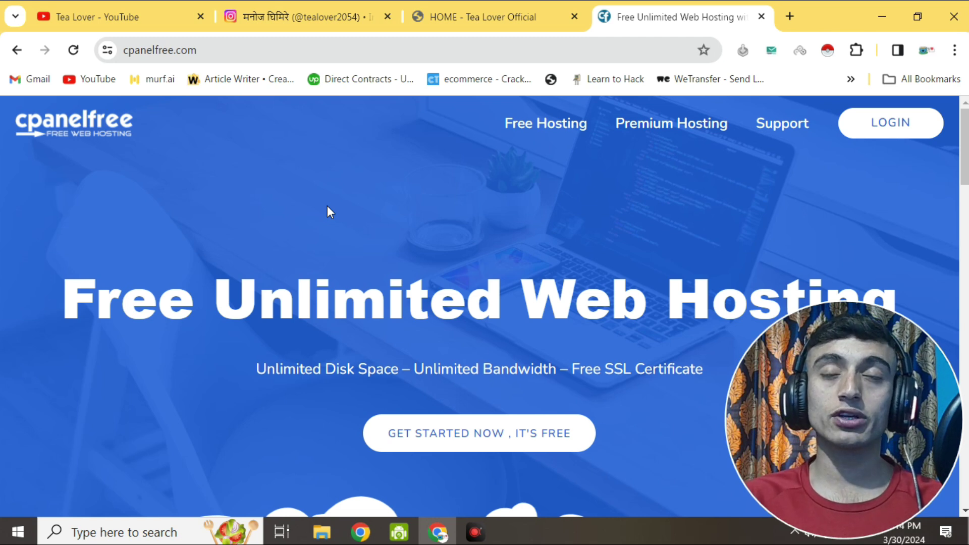
# Review the cpanelfree.com homepage features and FAQ, then follow 'Get Started Now, It's Free' to the free hosting page.
pyautogui.scroll(-10, 381, 228)
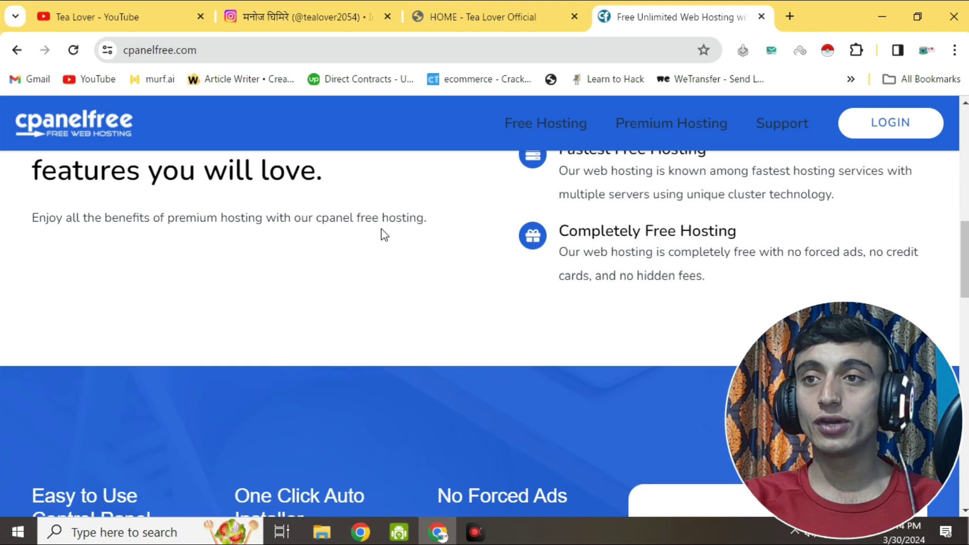
pyautogui.scroll(-5, 381, 228)
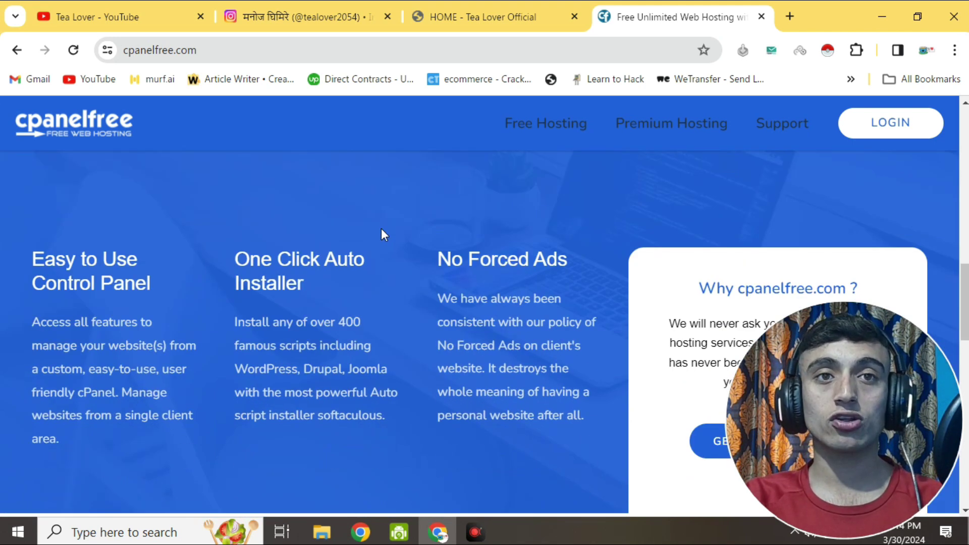
pyautogui.scroll(-6, 382, 232)
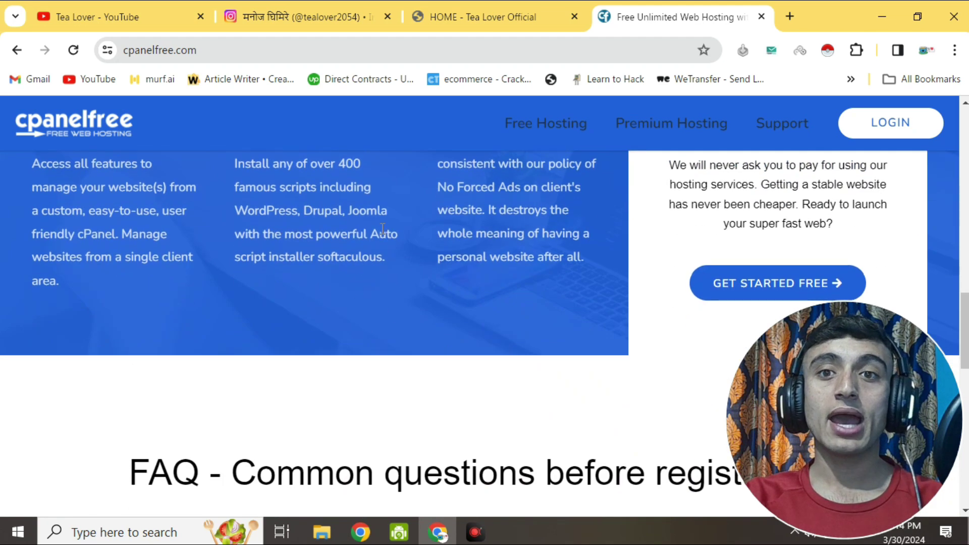
pyautogui.scroll(-2, 382, 229)
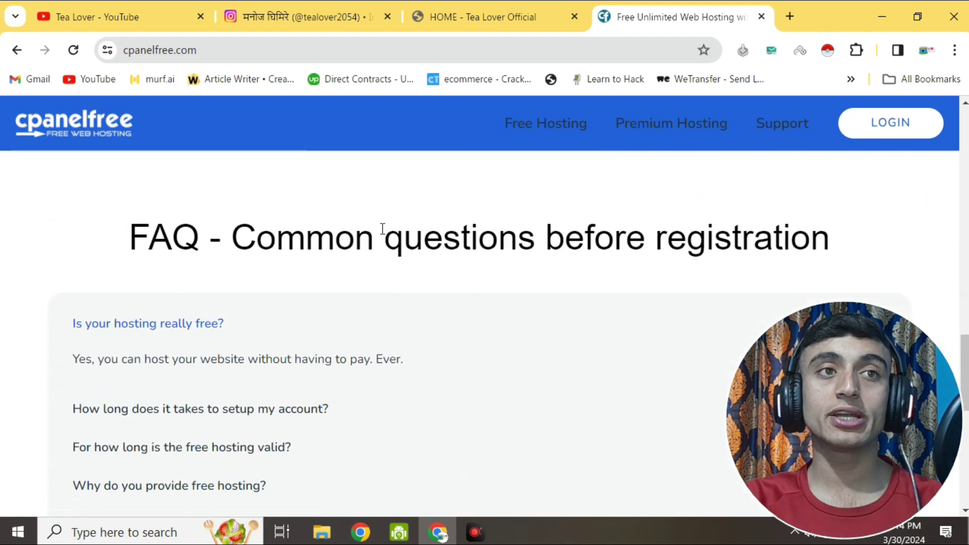
pyautogui.scroll(-10, 383, 229)
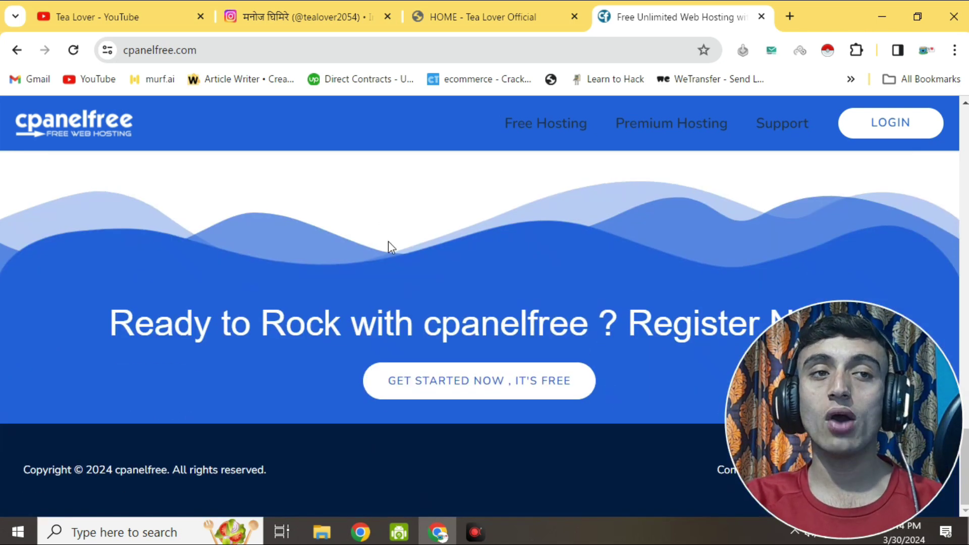
pyautogui.scroll(15, 389, 241)
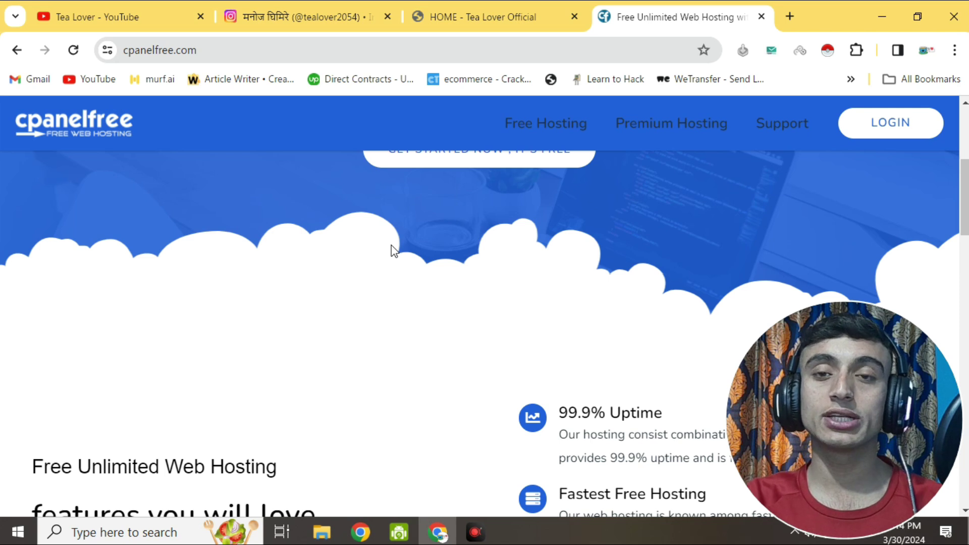
pyautogui.scroll(5, 394, 250)
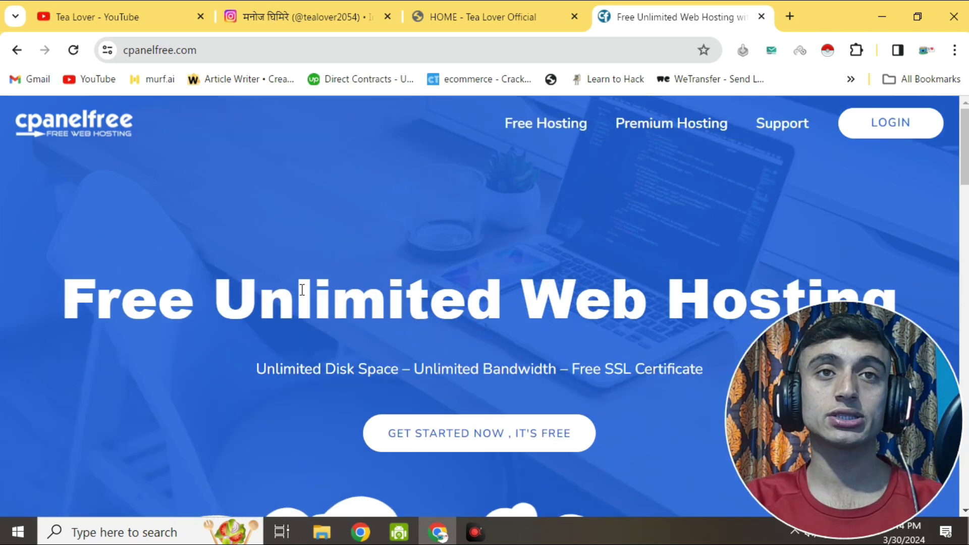
pyautogui.scroll(-2, 439, 331)
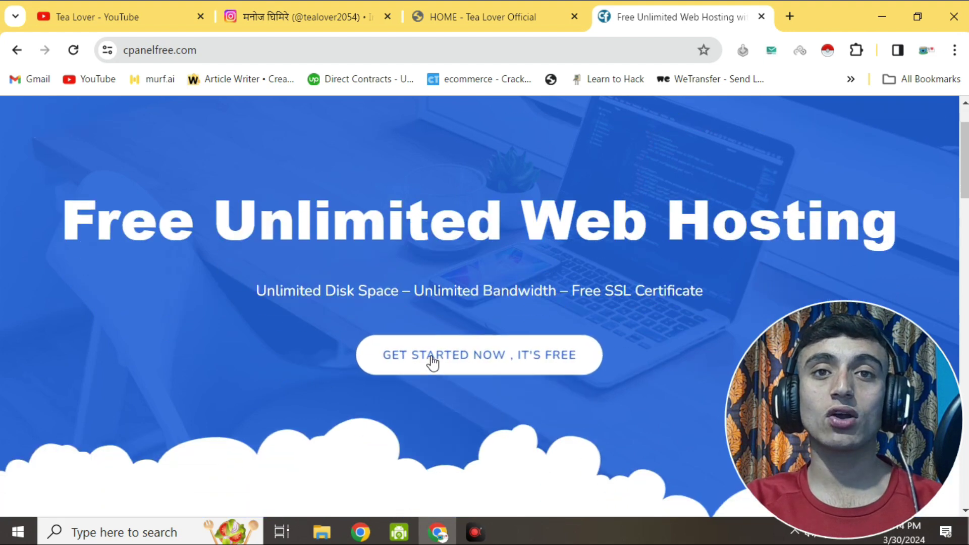
pyautogui.click(464, 371)
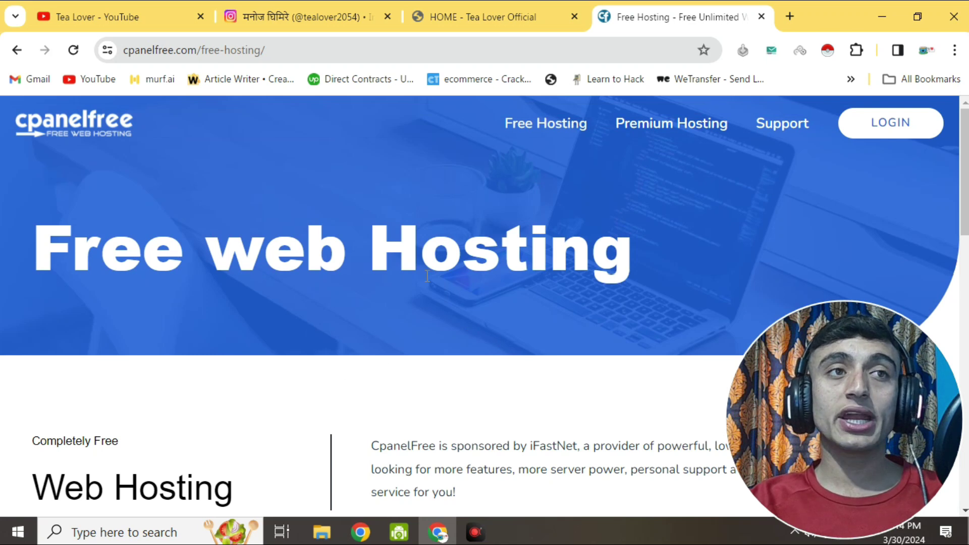
pyautogui.scroll(-5, 503, 252)
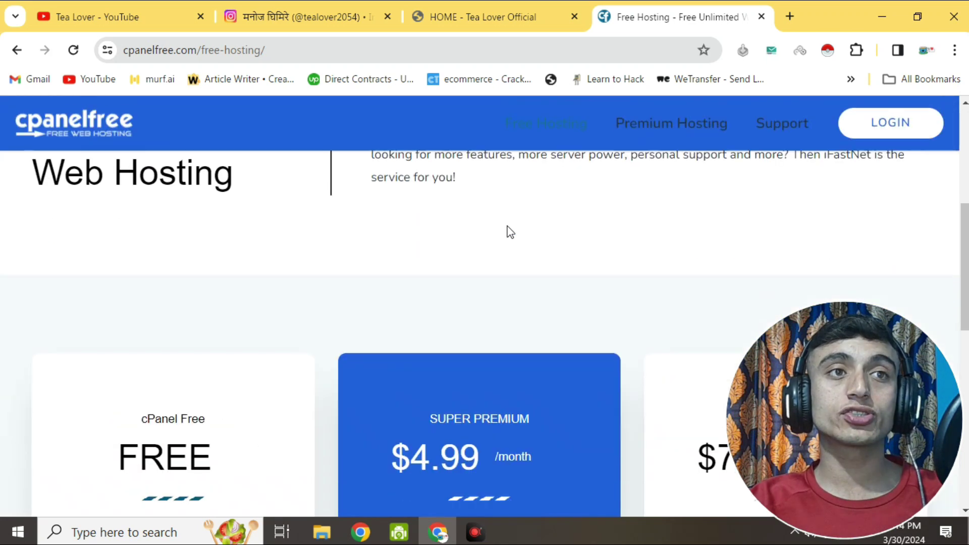
pyautogui.scroll(-3, 500, 238)
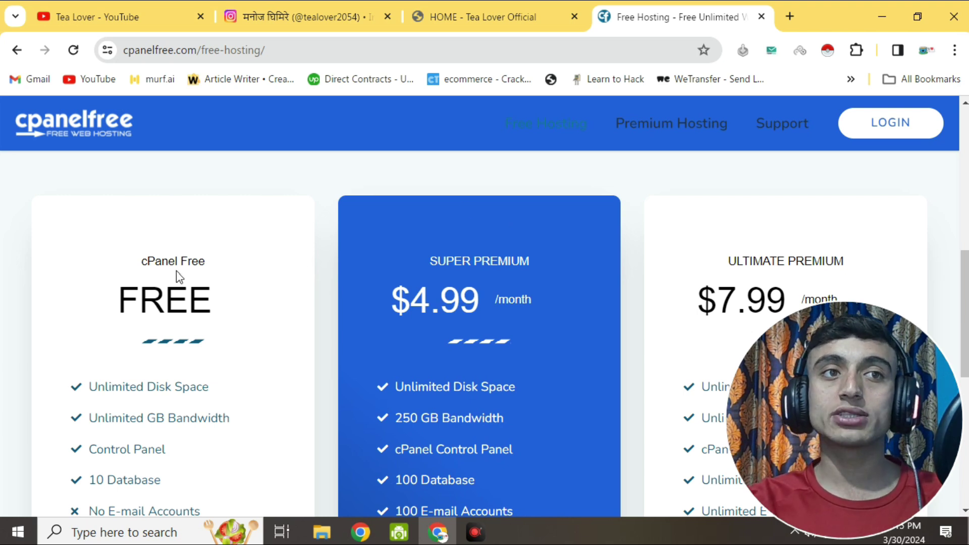
pyautogui.moveTo(137, 262); pyautogui.dragTo(216, 309)
pyautogui.click(235, 317)
pyautogui.scroll(-2, 235, 316)
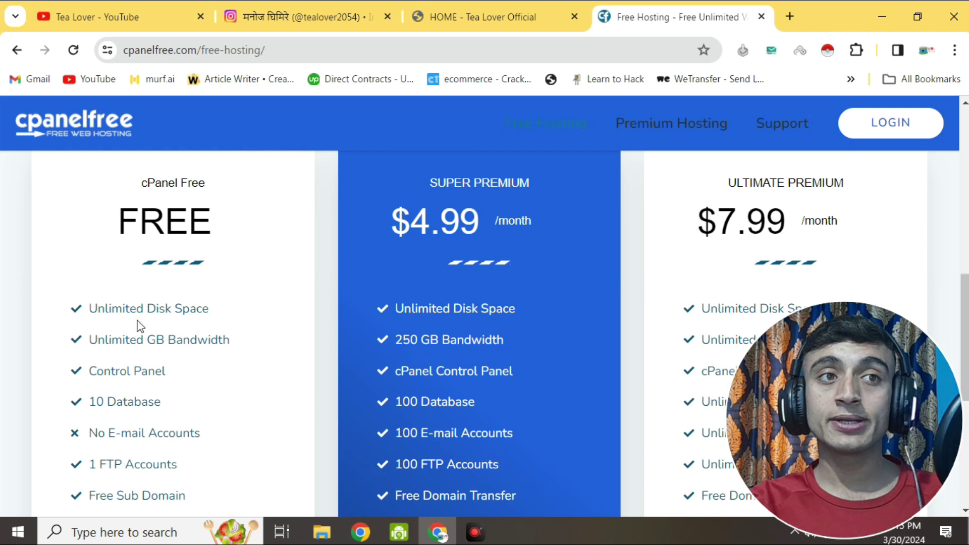
pyautogui.moveTo(89, 309); pyautogui.dragTo(214, 312)
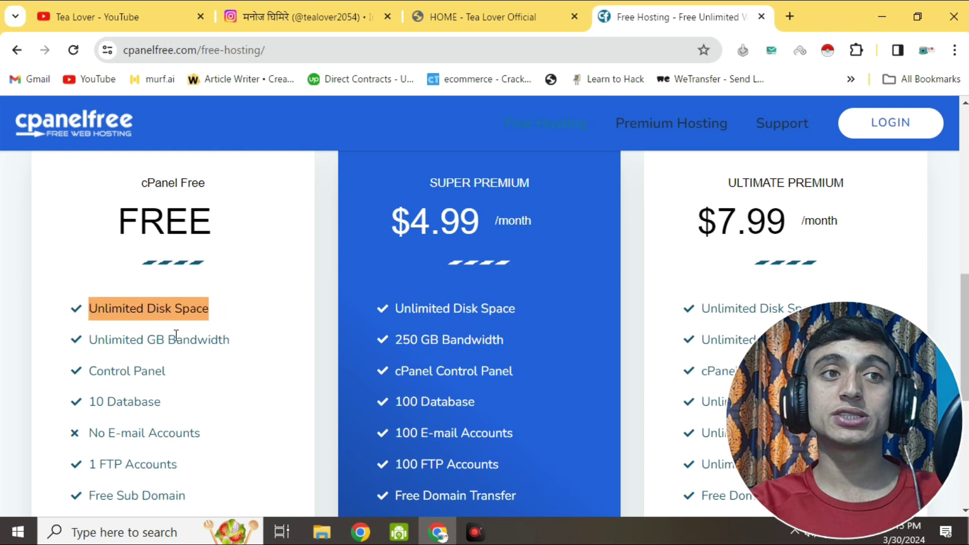
pyautogui.moveTo(152, 337); pyautogui.dragTo(227, 340)
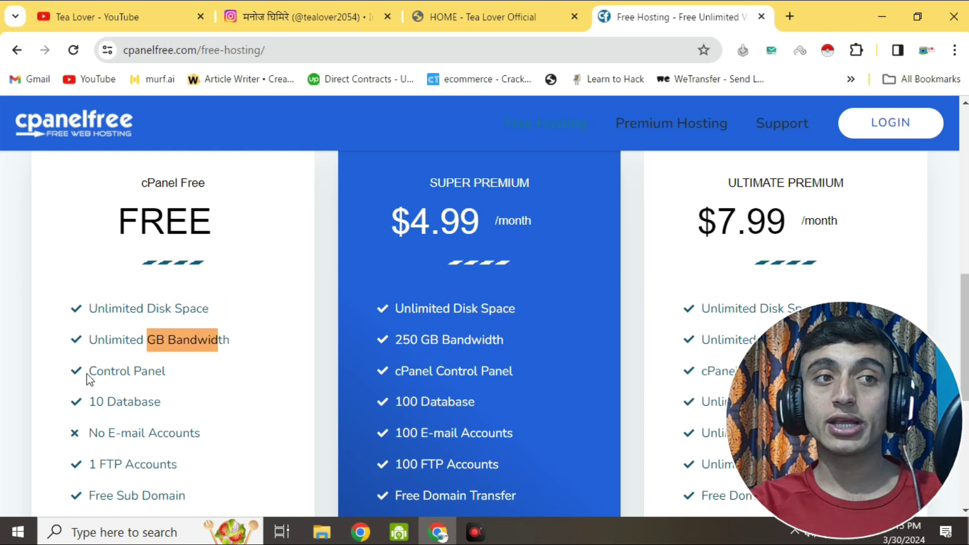
pyautogui.moveTo(87, 376); pyautogui.dragTo(184, 389)
pyautogui.moveTo(97, 401); pyautogui.dragTo(177, 406)
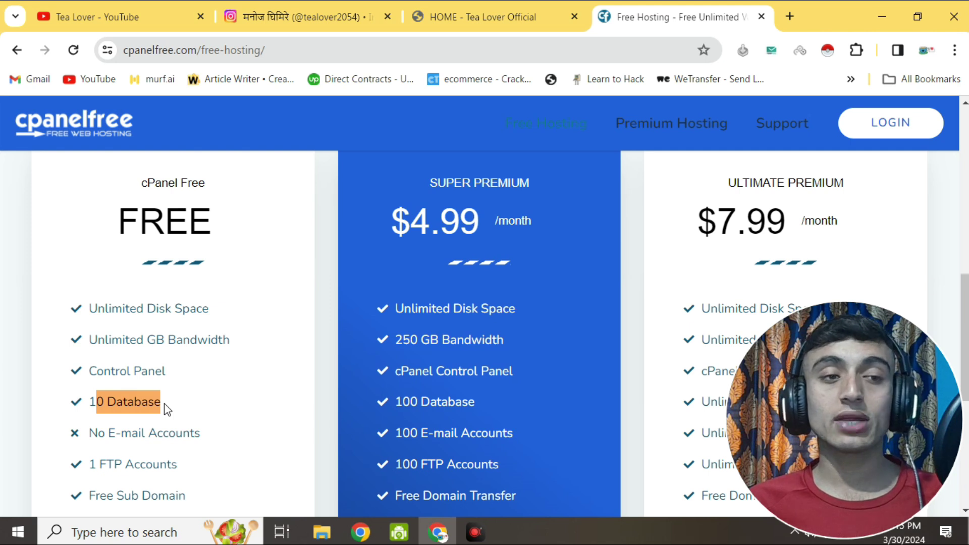
pyautogui.scroll(-2, 165, 404)
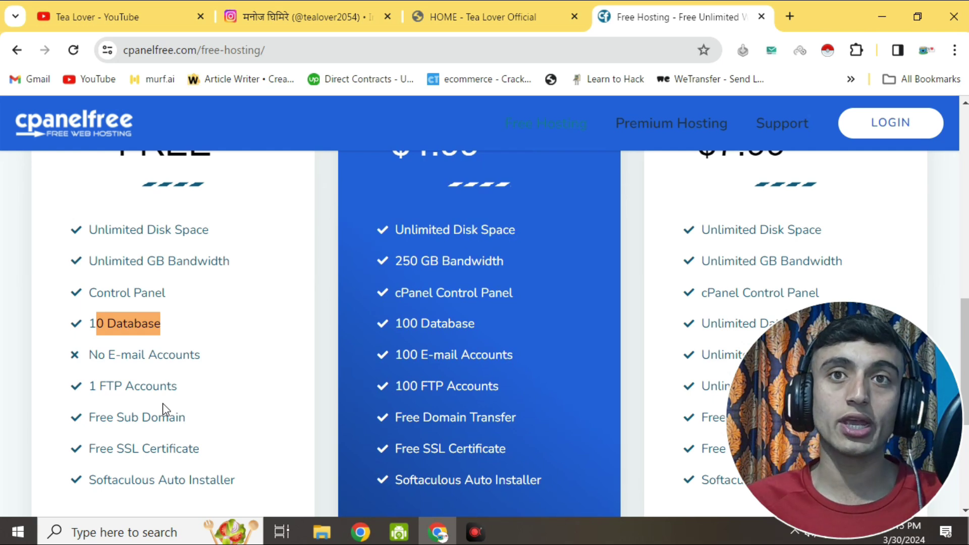
pyautogui.scroll(-5, 212, 283)
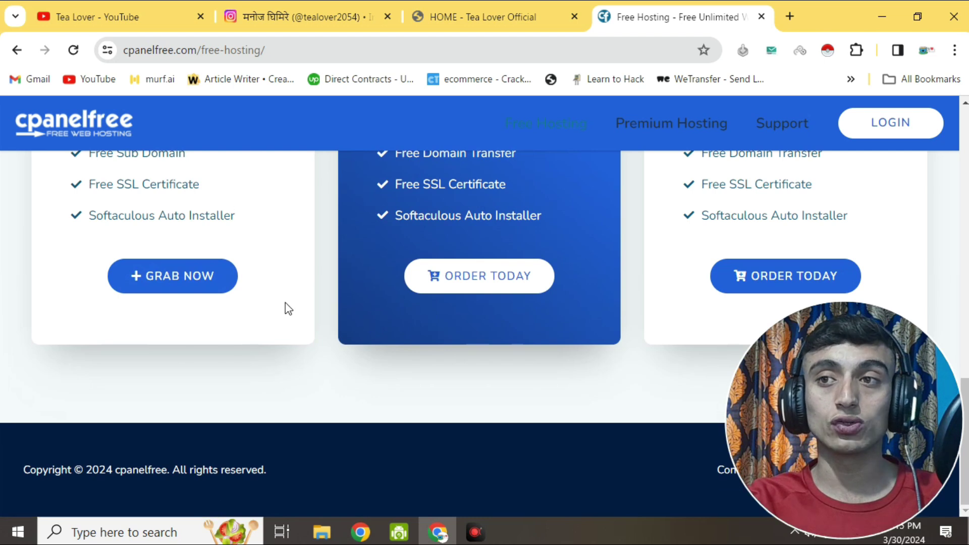
# Start ordering the free cPanel plan and select the 'Use a subdomain from cpanelfree.com' option.
pyautogui.click(185, 283)
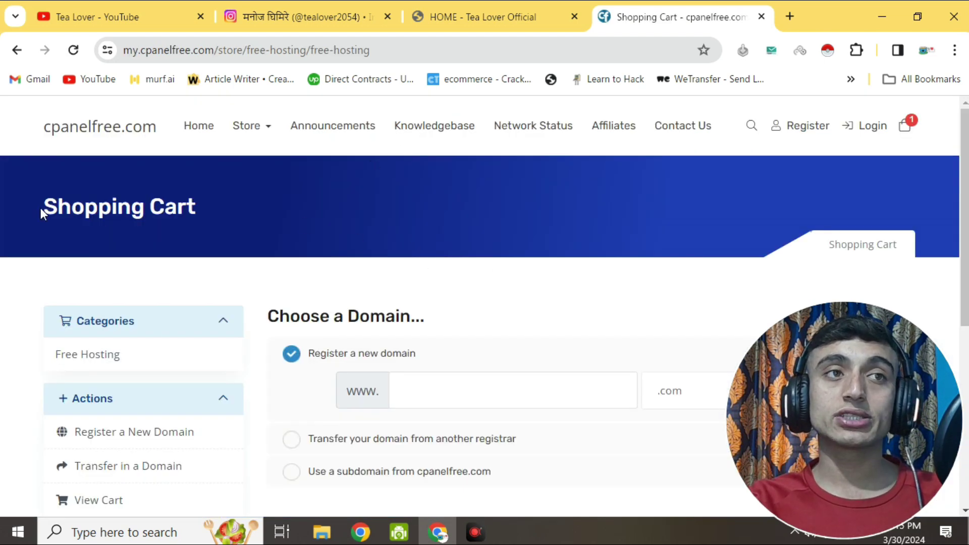
pyautogui.moveTo(40, 214); pyautogui.dragTo(268, 210)
pyautogui.scroll(-1, 495, 217)
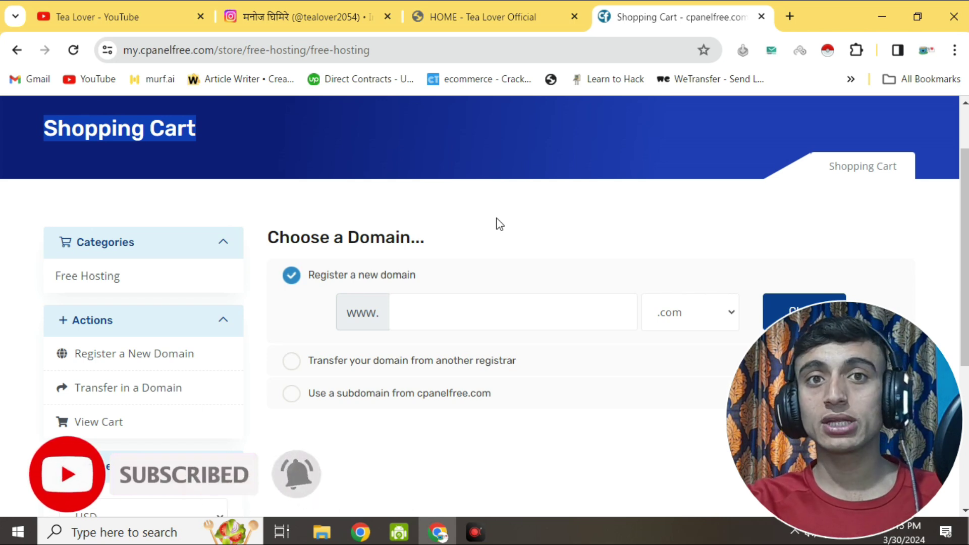
pyautogui.scroll(-4, 497, 223)
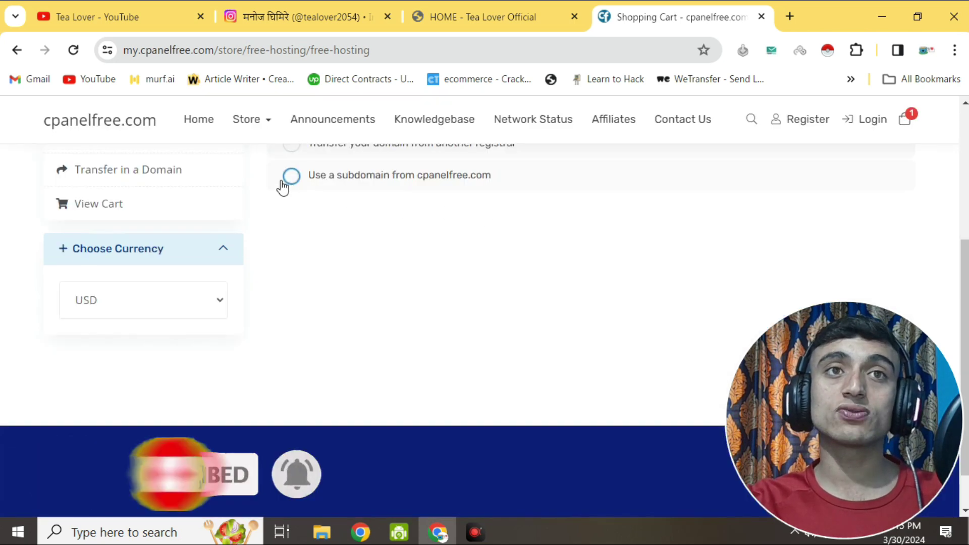
pyautogui.moveTo(323, 178); pyautogui.dragTo(364, 180)
pyautogui.click(472, 172)
pyautogui.scroll(2, 465, 227)
pyautogui.moveTo(477, 201); pyautogui.dragTo(319, 202)
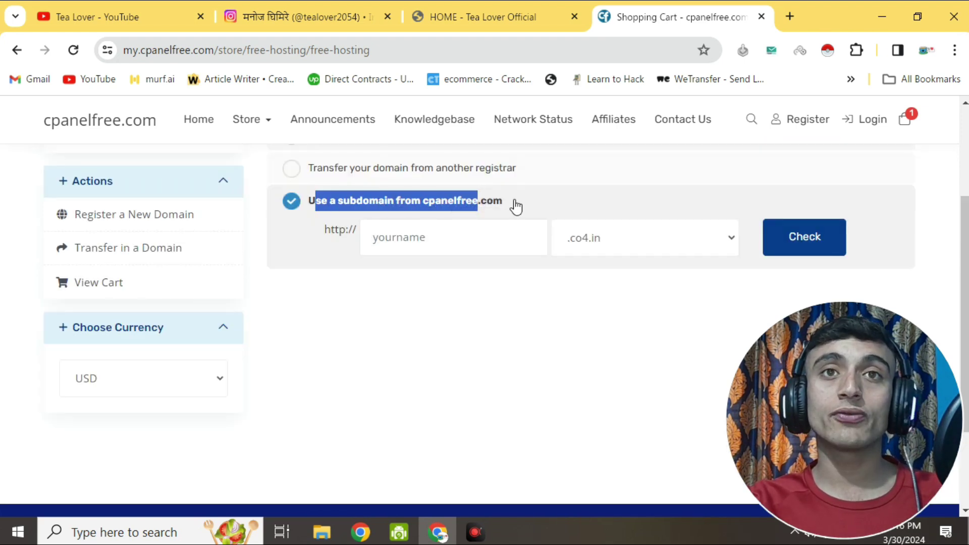
pyautogui.click(565, 192)
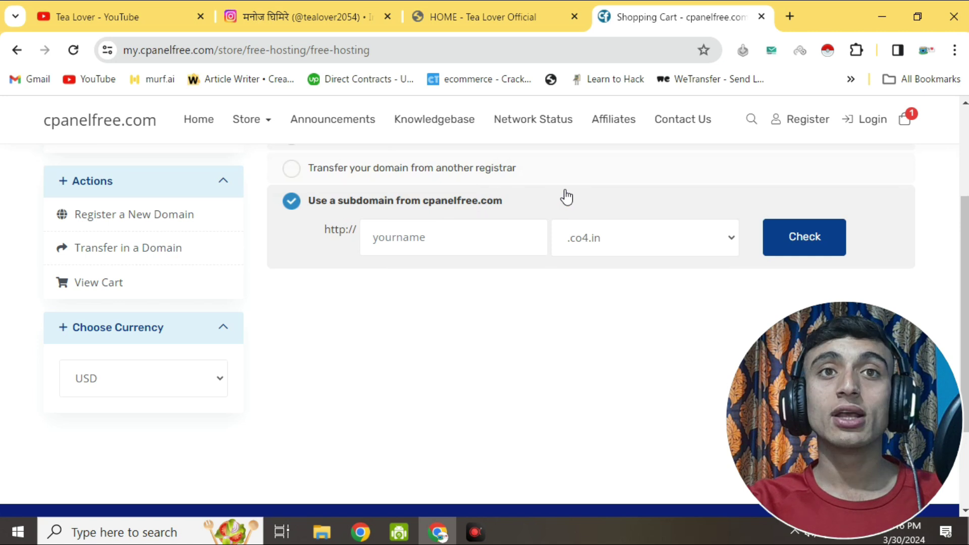
# Enter tealover as the subdomain, choose the .c0m.in extension, and check its availability.
pyautogui.click(404, 237)
pyautogui.write('tealoverdomin')
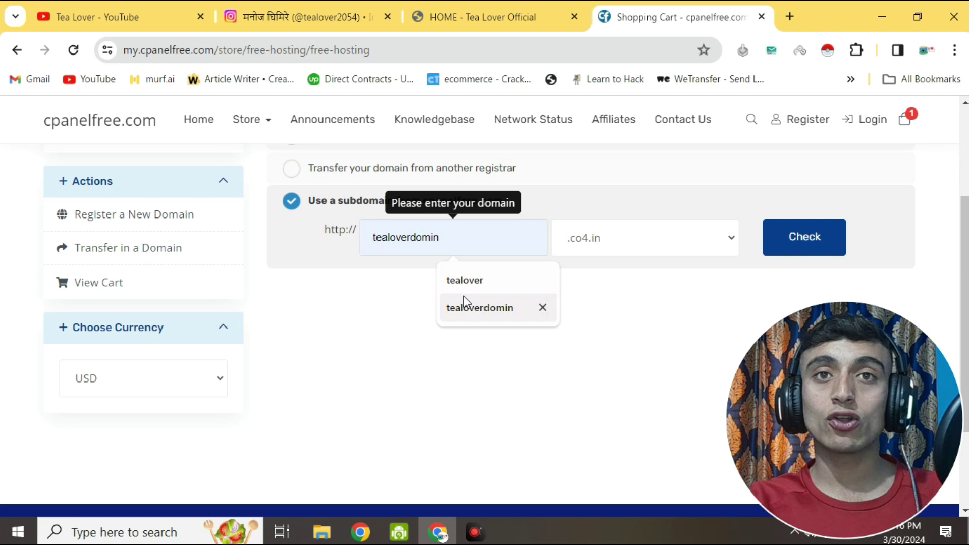
pyautogui.click(504, 280)
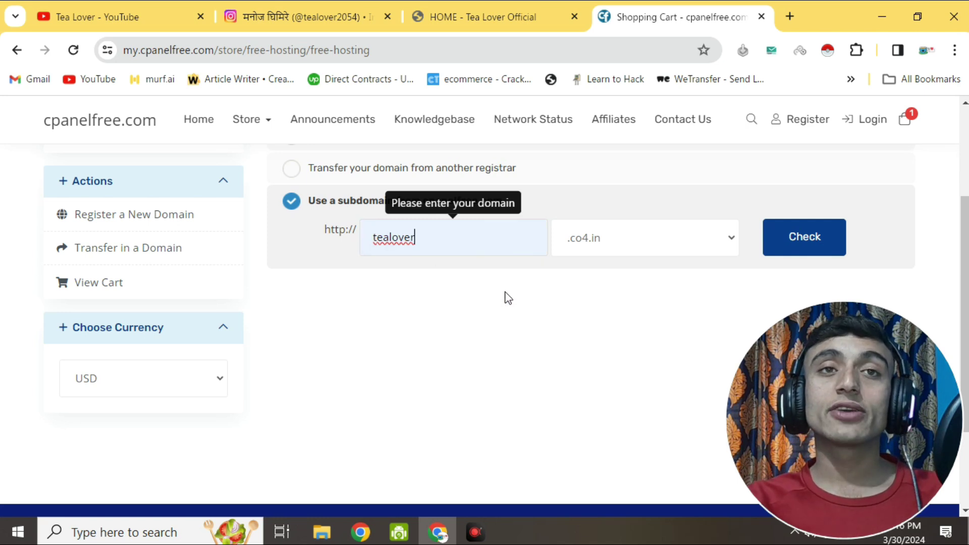
pyautogui.click(608, 235)
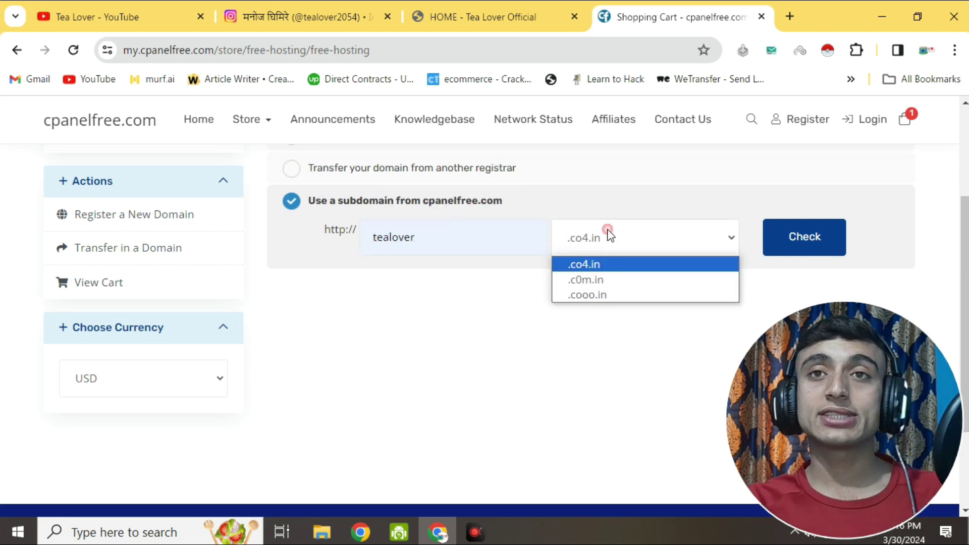
pyautogui.click(609, 278)
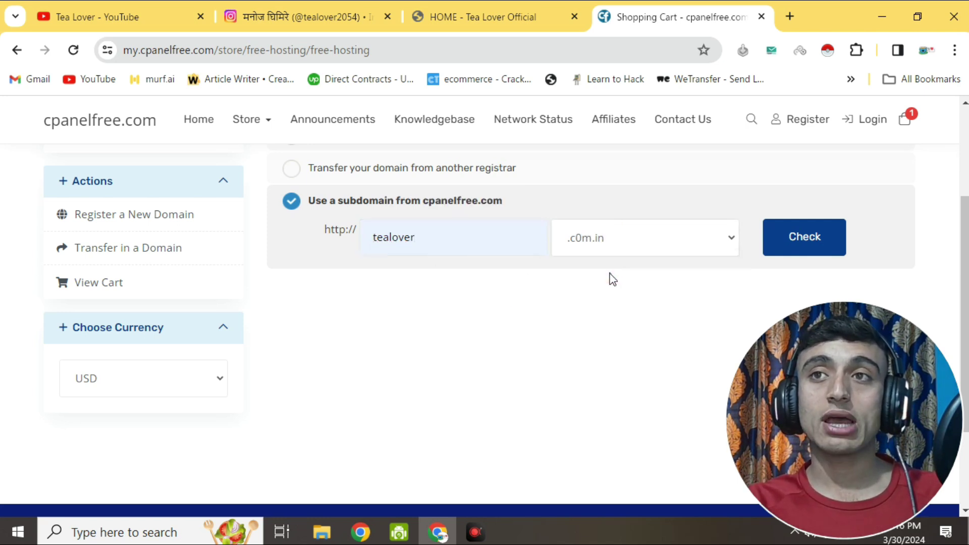
pyautogui.click(783, 243)
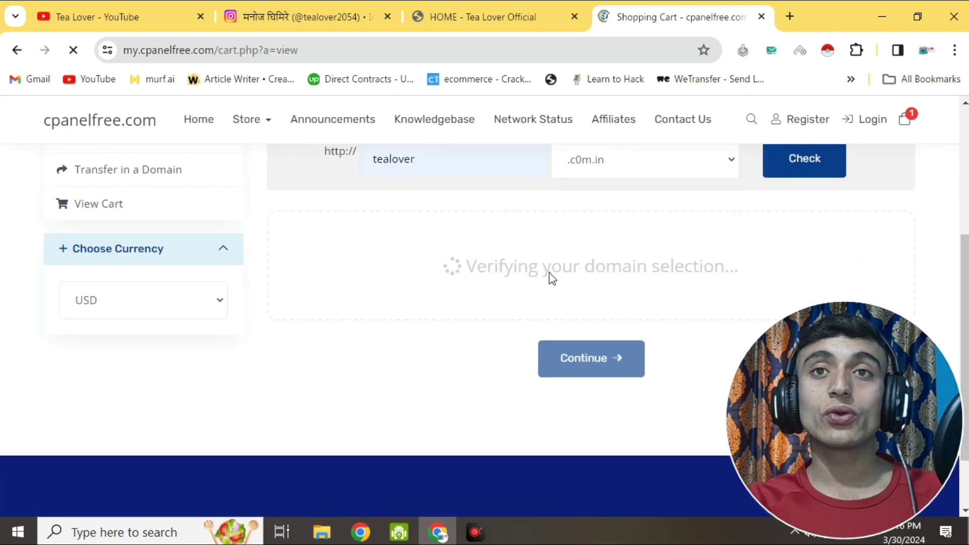
# Review the Free Hosting cart item for tealover.c0m.in at $0.00 USD and proceed to checkout.
pyautogui.scroll(-4, 469, 273)
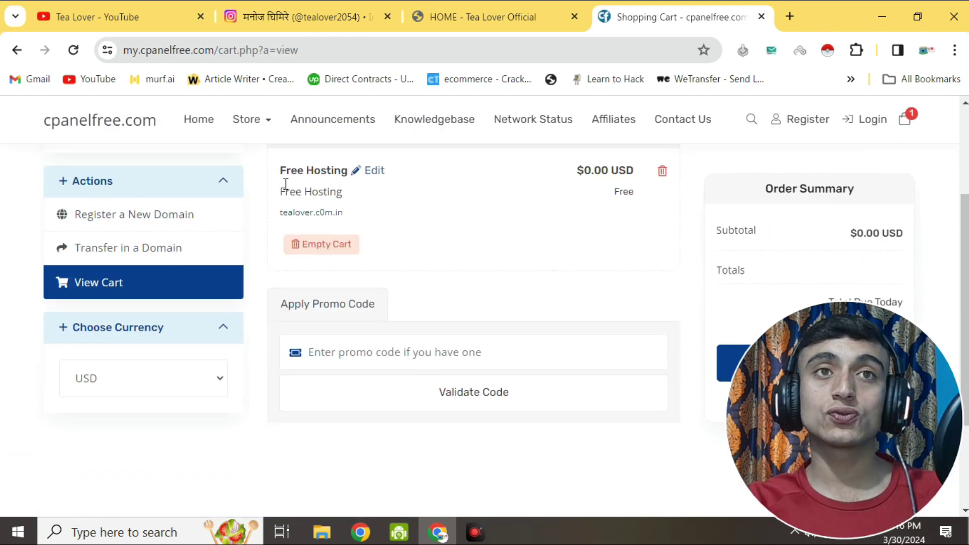
pyautogui.moveTo(280, 211); pyautogui.dragTo(397, 210)
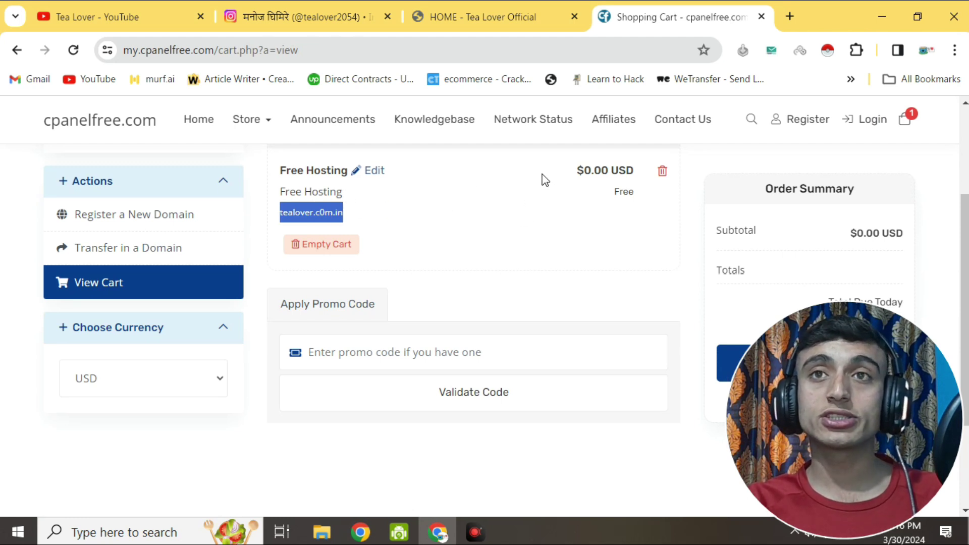
pyautogui.scroll(-2, 543, 181)
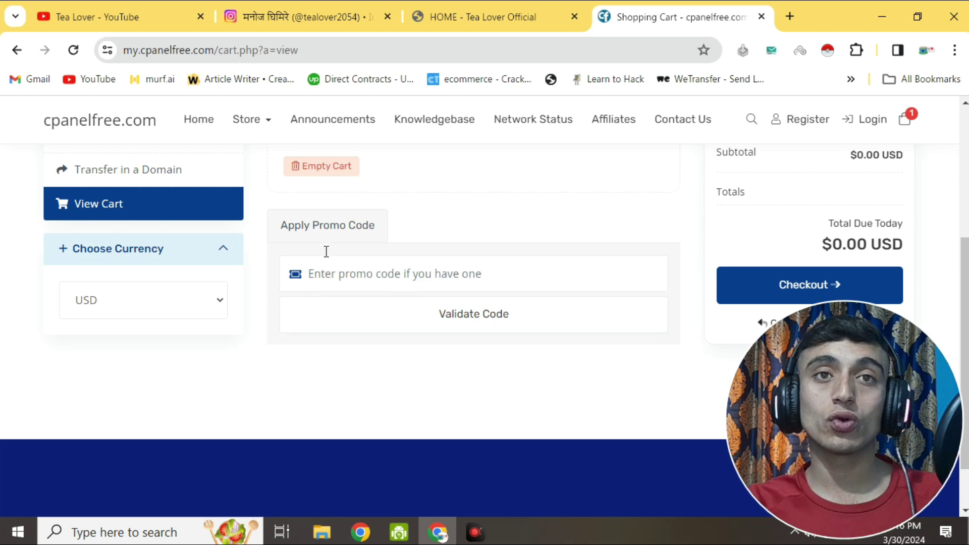
pyautogui.click(725, 277)
# Scroll through the Personal Information, Billing Address, Account Security and Payment Details sections of checkout.
pyautogui.scroll(-4, 673, 300)
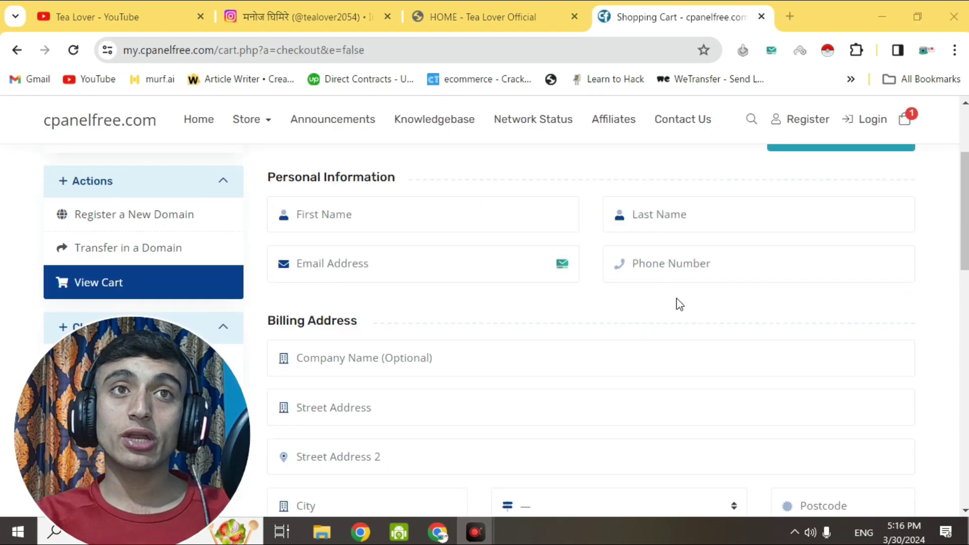
pyautogui.scroll(2, 679, 299)
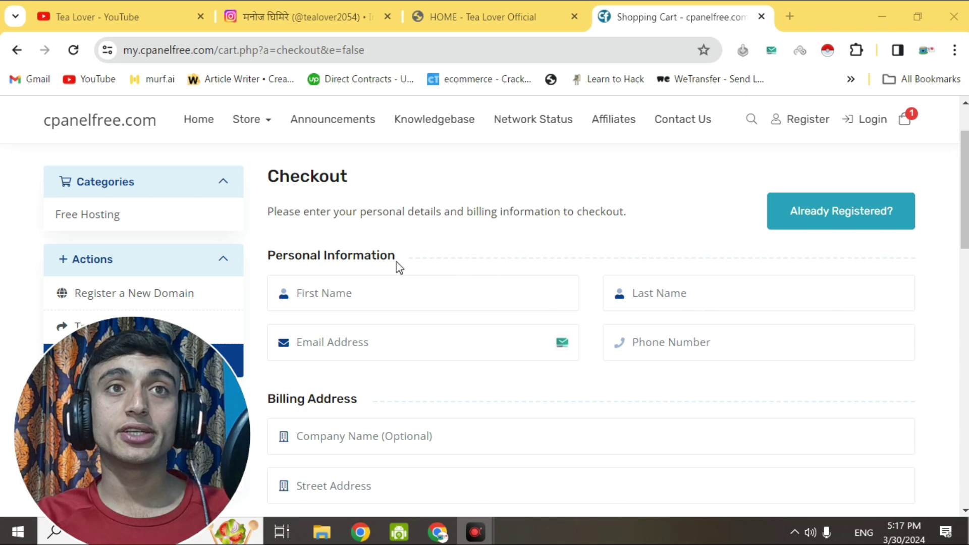
pyautogui.scroll(-3, 611, 277)
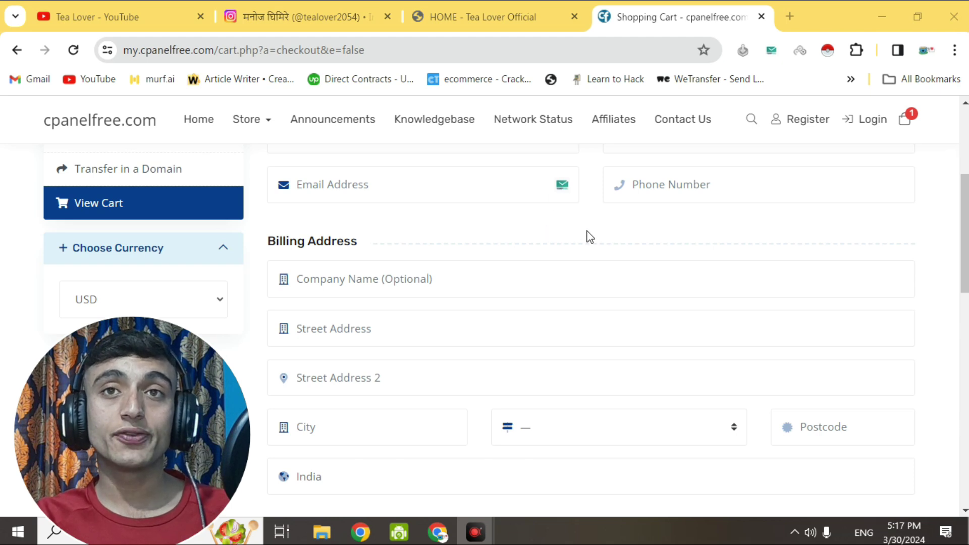
pyautogui.scroll(-3, 580, 233)
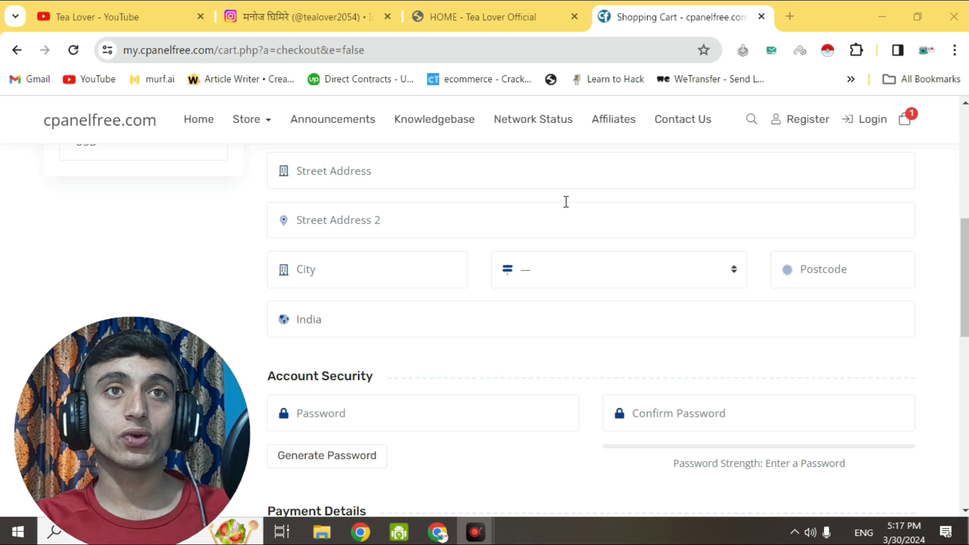
pyautogui.scroll(-3, 614, 239)
pyautogui.scroll(6, 617, 348)
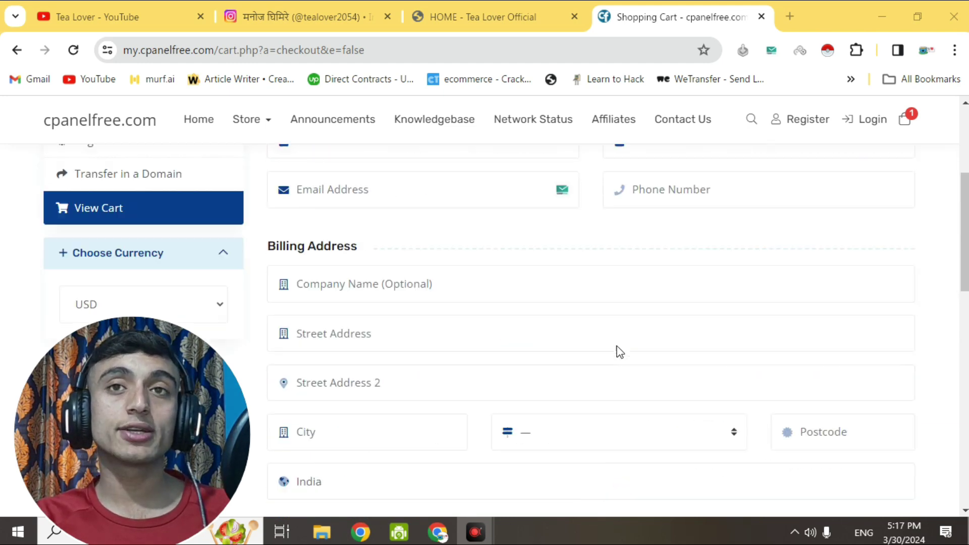
pyautogui.scroll(3, 620, 352)
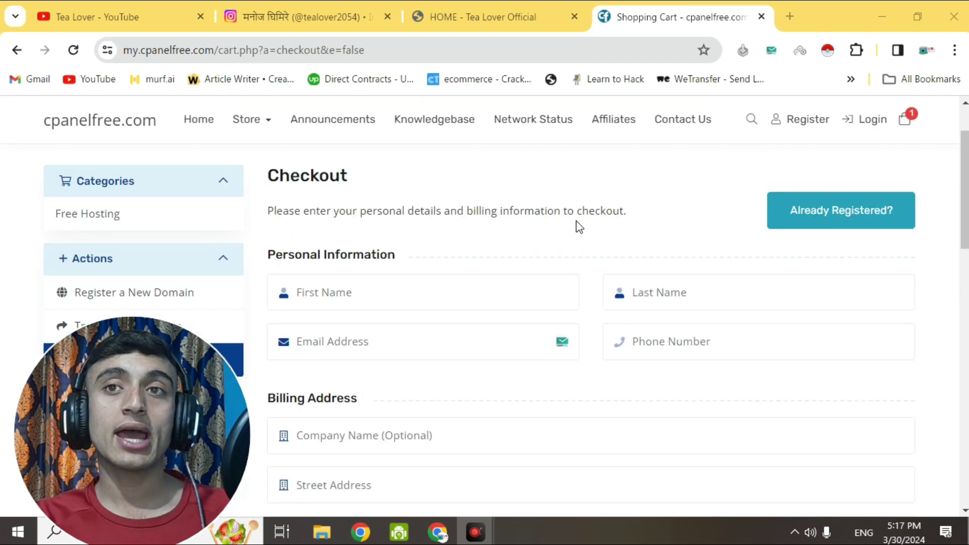
pyautogui.scroll(-9, 575, 228)
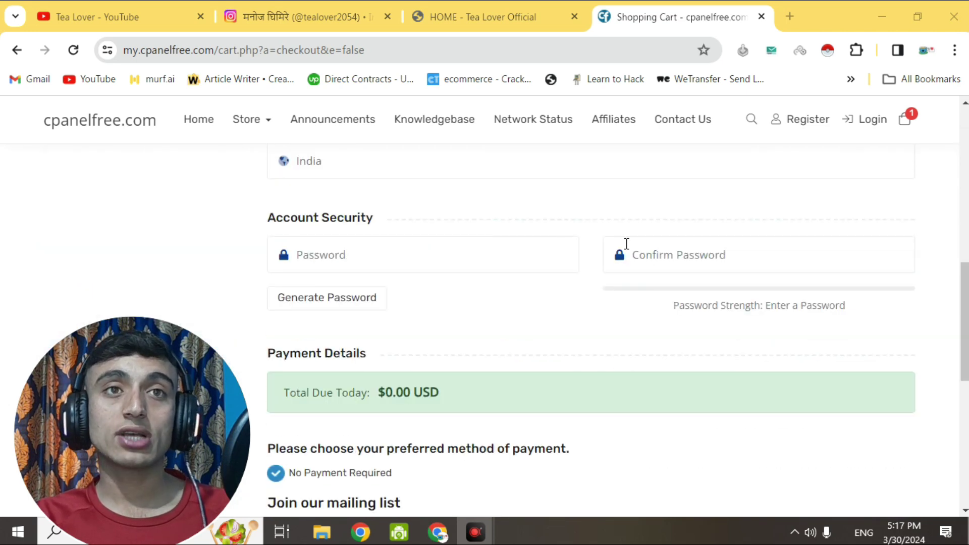
pyautogui.scroll(3, 502, 329)
pyautogui.scroll(-3, 679, 279)
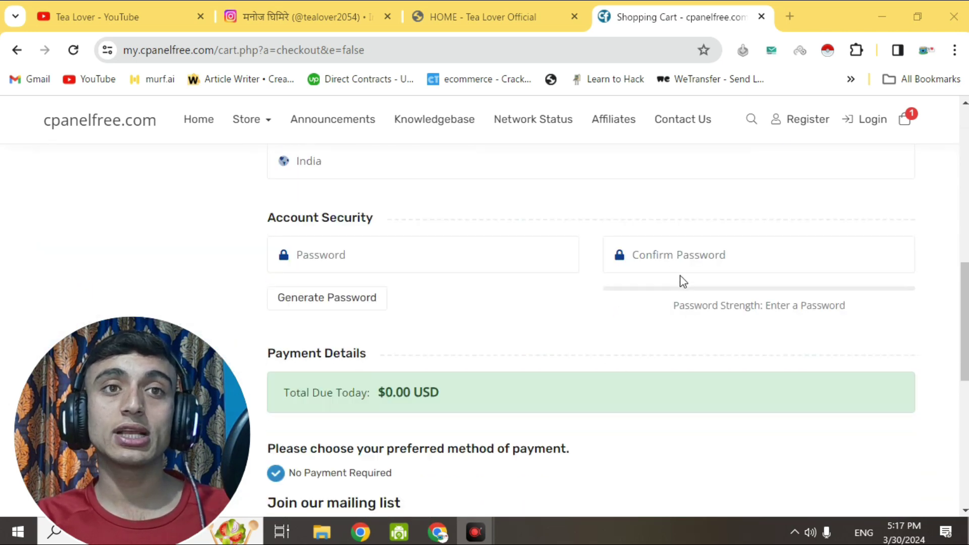
pyautogui.scroll(-8, 833, 304)
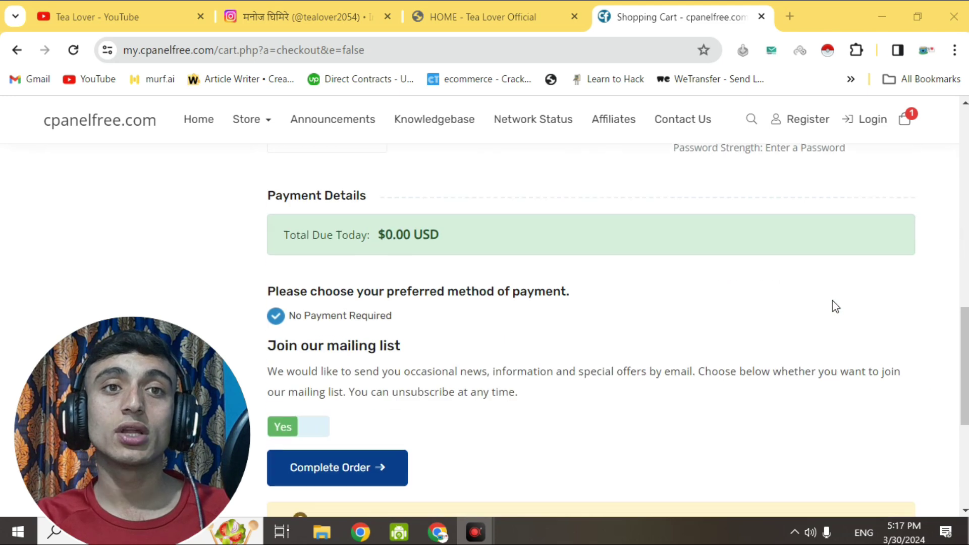
pyautogui.scroll(12, 735, 341)
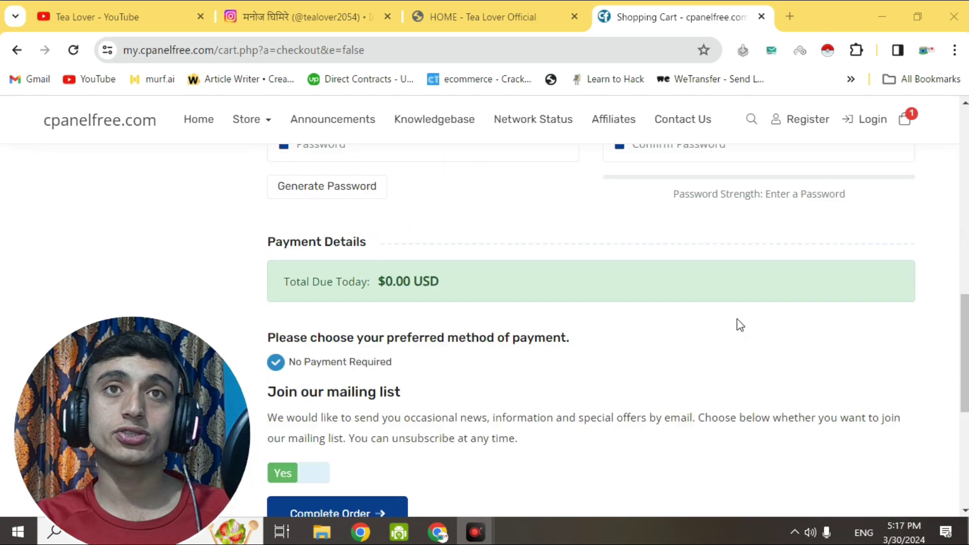
pyautogui.scroll(-7, 735, 341)
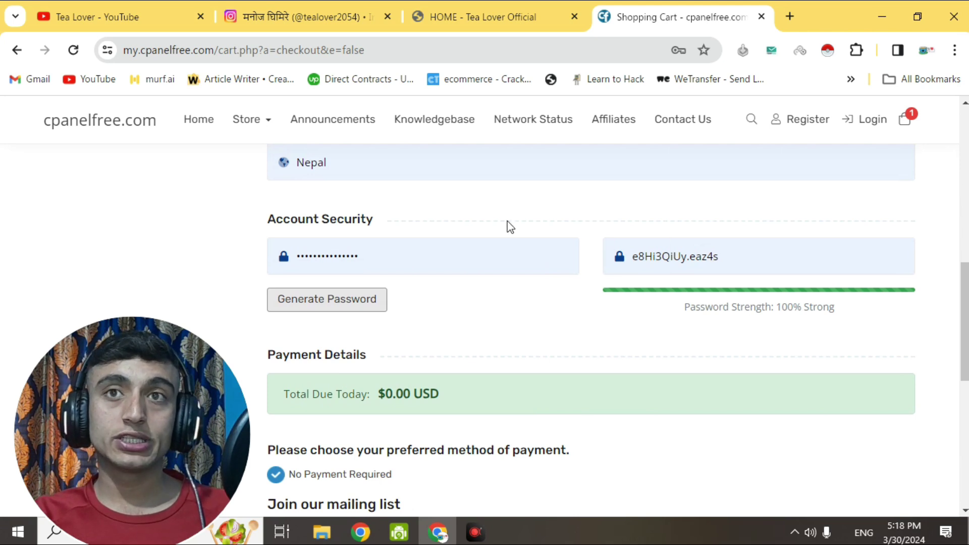
# Submit the filled checkout form with Complete Order to place the free hosting order.
pyautogui.scroll(-5, 508, 225)
pyautogui.scroll(-2, 428, 336)
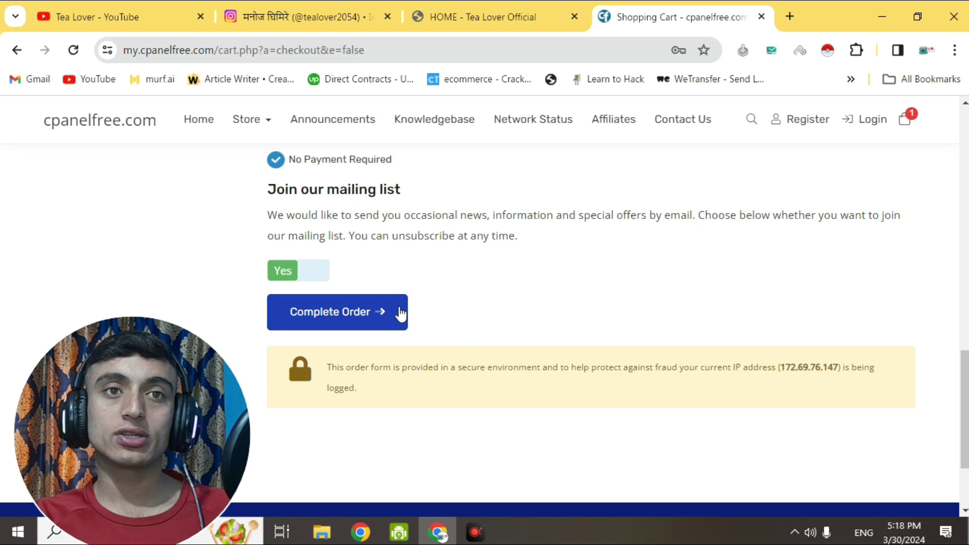
pyautogui.click(359, 323)
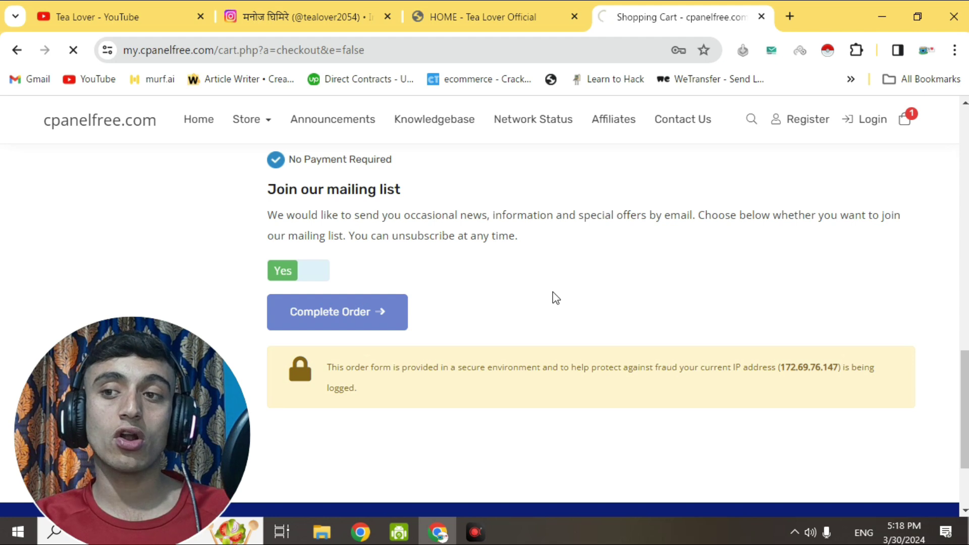
# Read the Order Confirmation's request to verify the email address, then open a new browser tab.
pyautogui.scroll(2, 472, 246)
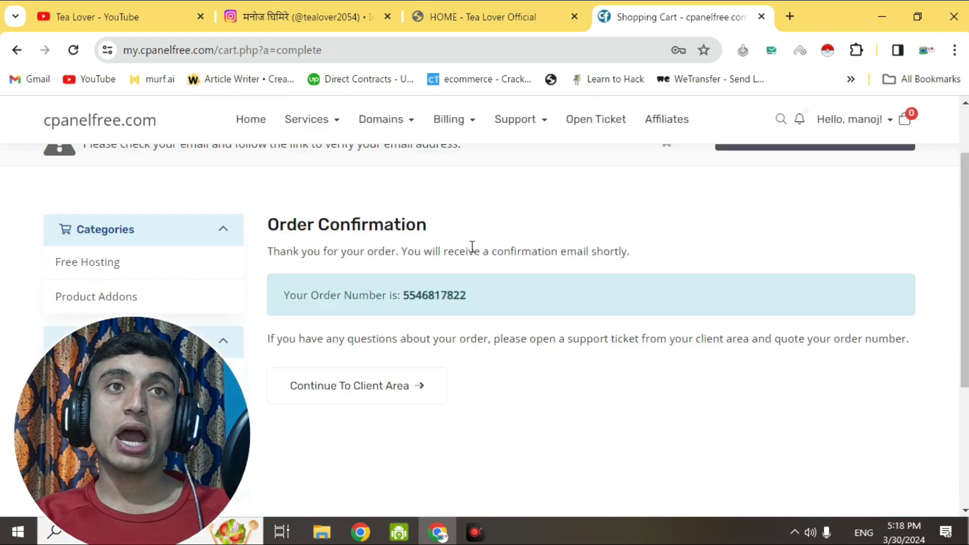
pyautogui.moveTo(266, 227); pyautogui.dragTo(433, 230)
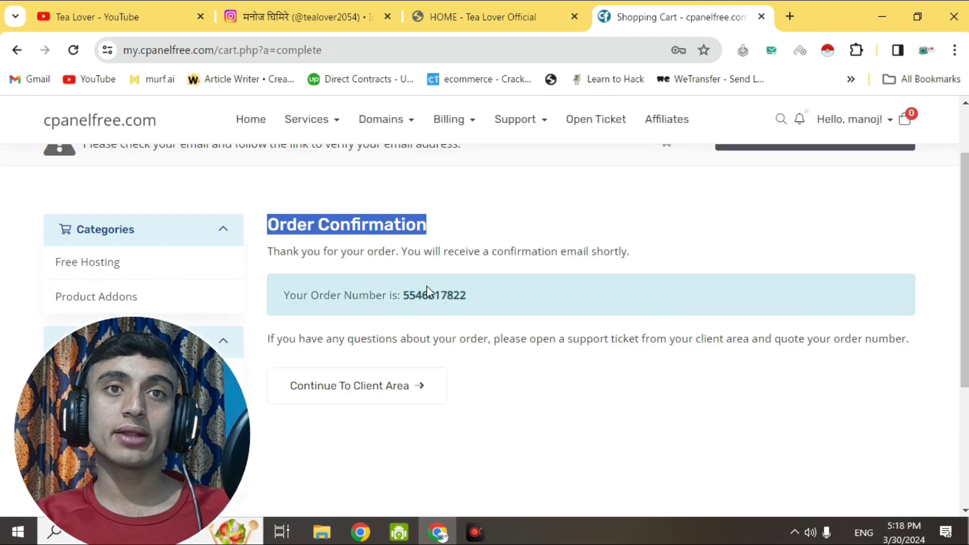
pyautogui.moveTo(297, 297); pyautogui.dragTo(547, 305)
pyautogui.scroll(3, 703, 329)
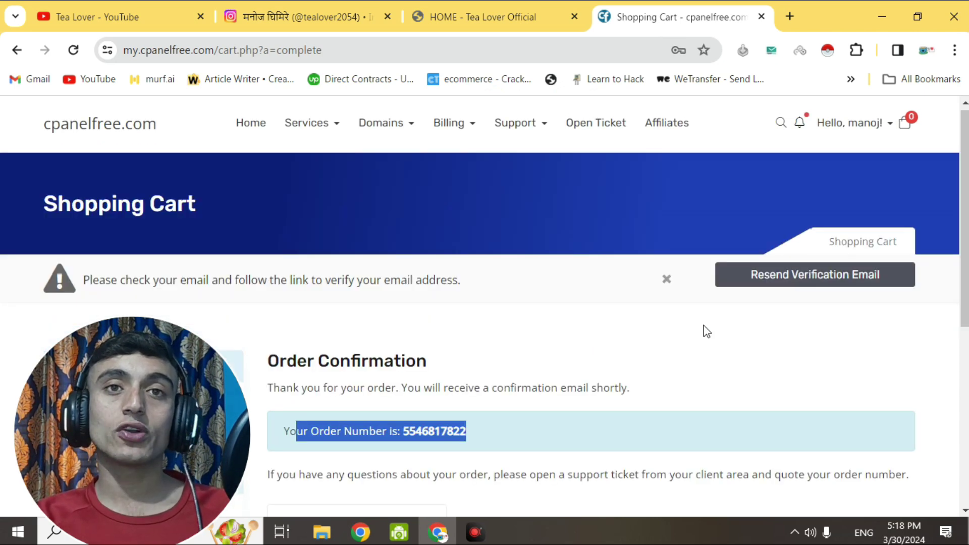
pyautogui.moveTo(105, 280); pyautogui.dragTo(591, 286)
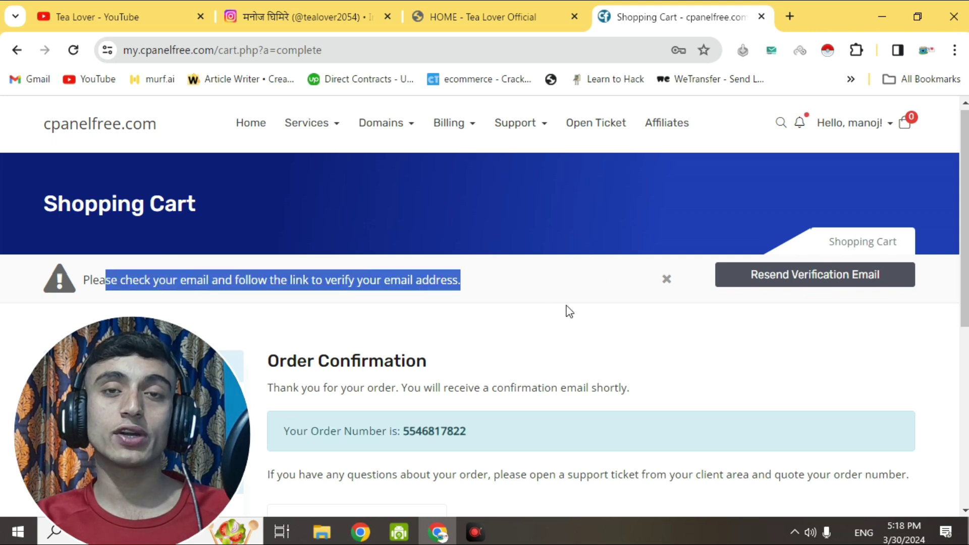
pyautogui.hotkey('ctrl', 't')
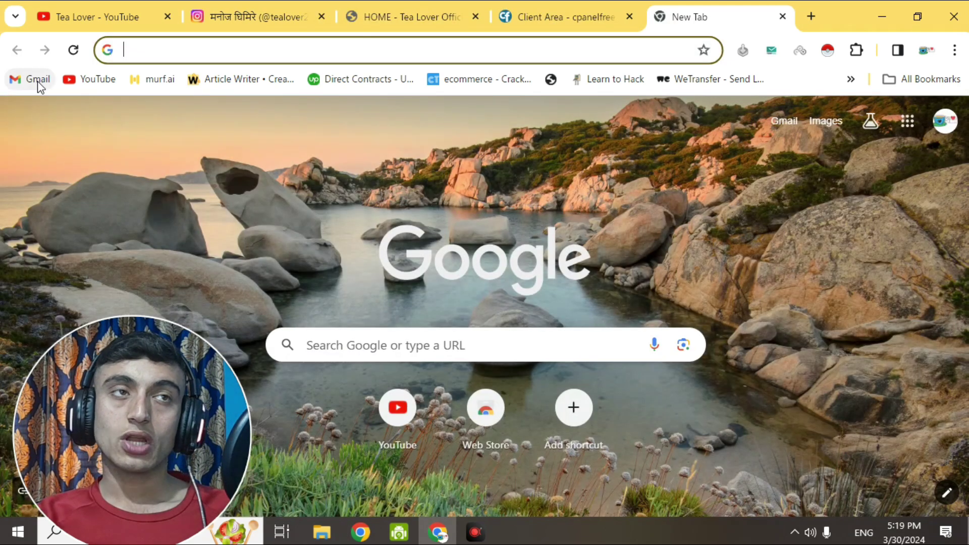
# Open the Email Address Verification message in Gmail and follow its cpanelfree.com verification link.
pyautogui.click(38, 80)
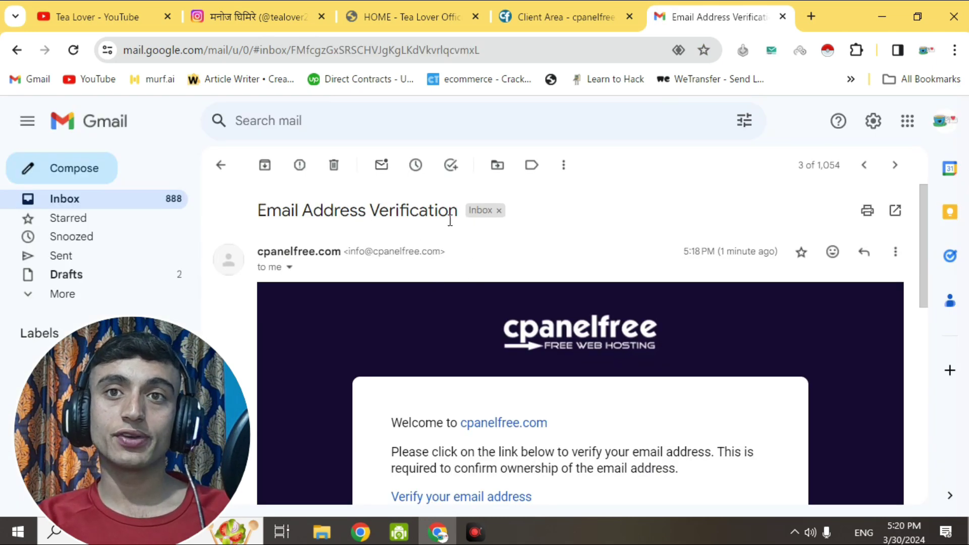
pyautogui.scroll(-5, 558, 227)
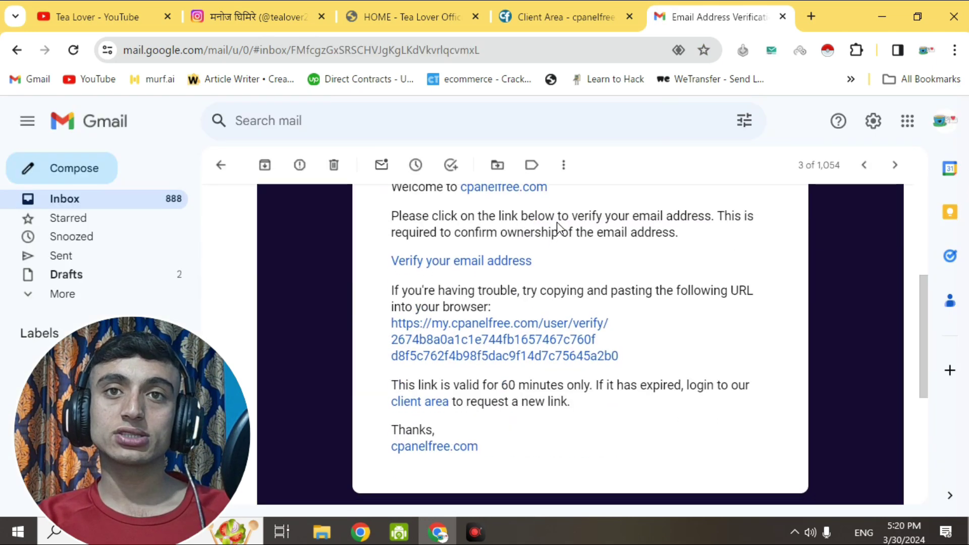
pyautogui.scroll(-3, 558, 227)
pyautogui.scroll(2, 558, 227)
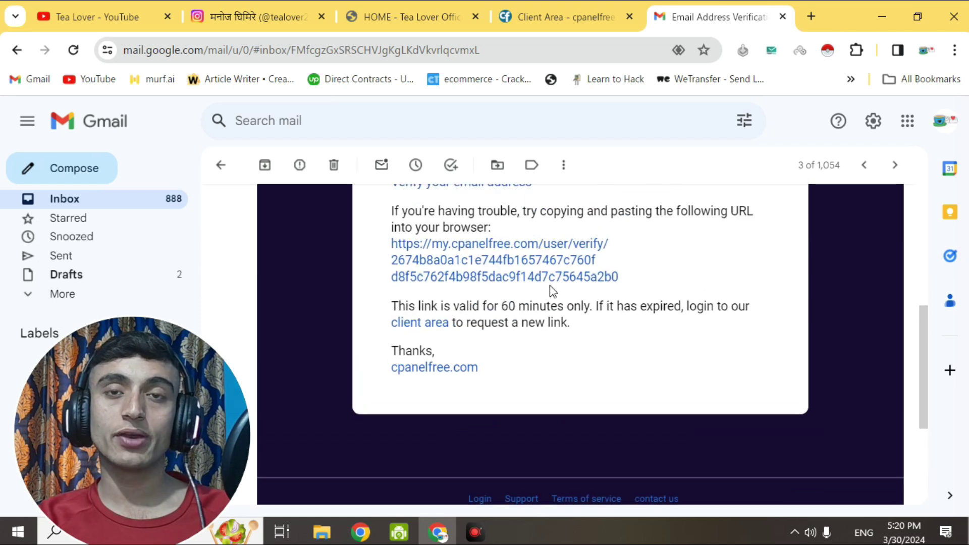
pyautogui.click(583, 255)
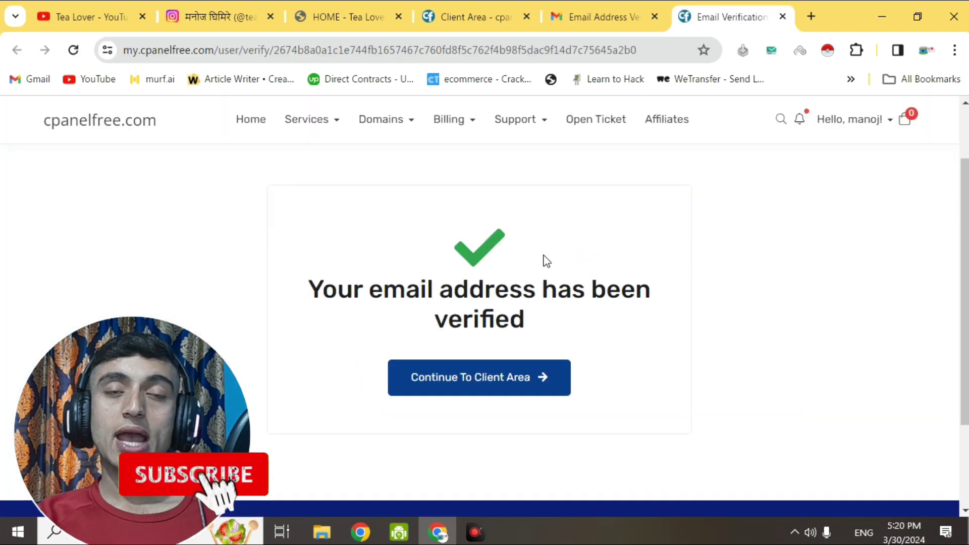
# Go from the email-verified confirmation to My Dashboard and review its empty Services, Domains, Tickets and Invoices counts.
pyautogui.moveTo(383, 292); pyautogui.dragTo(562, 329)
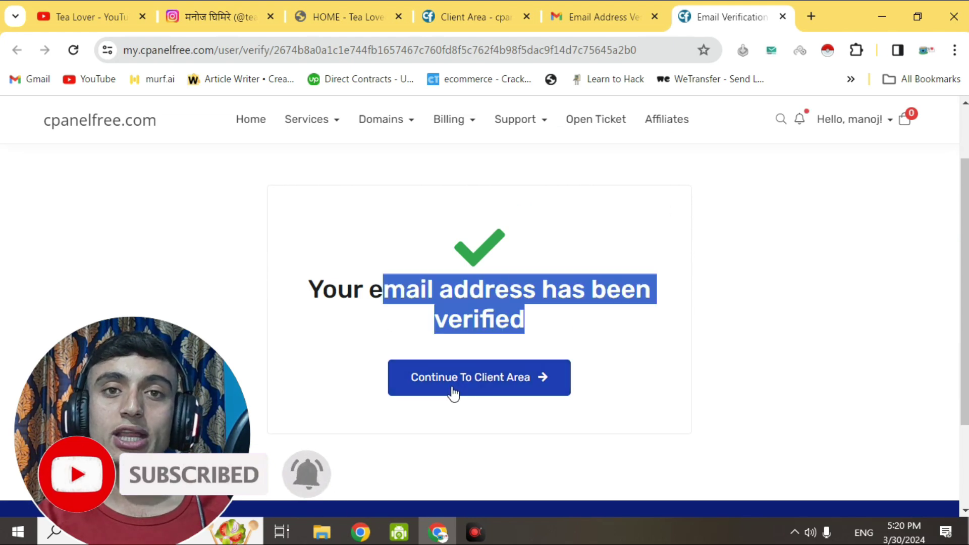
pyautogui.click(517, 383)
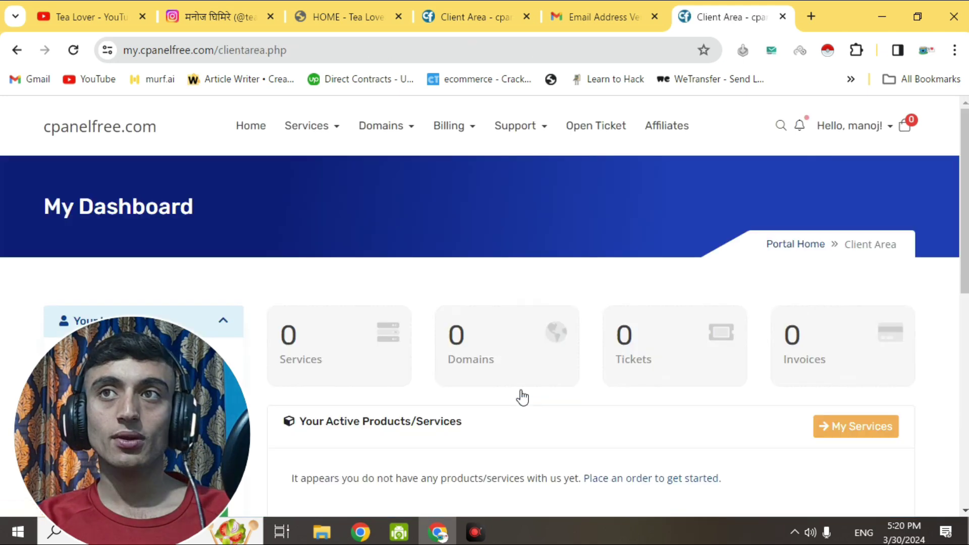
pyautogui.scroll(-2, 541, 353)
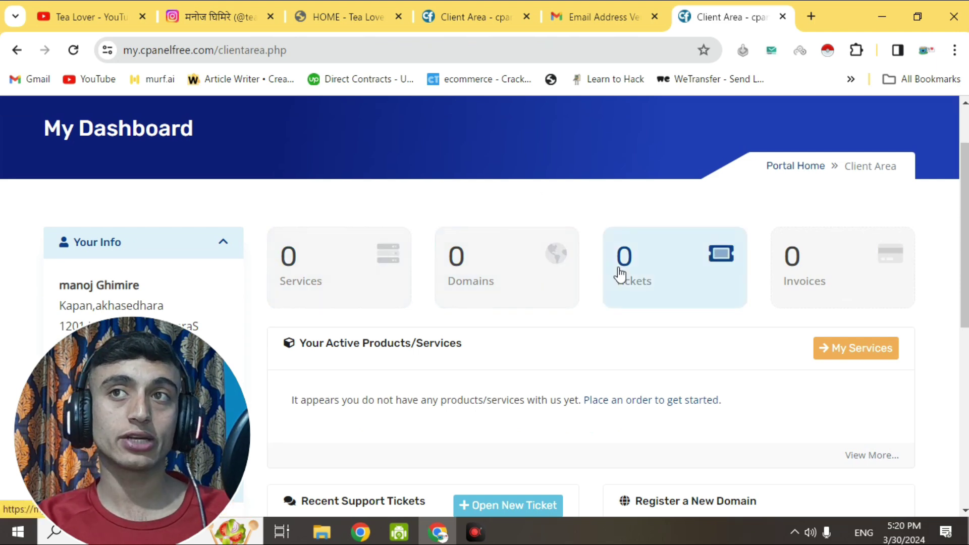
pyautogui.scroll(-3, 613, 303)
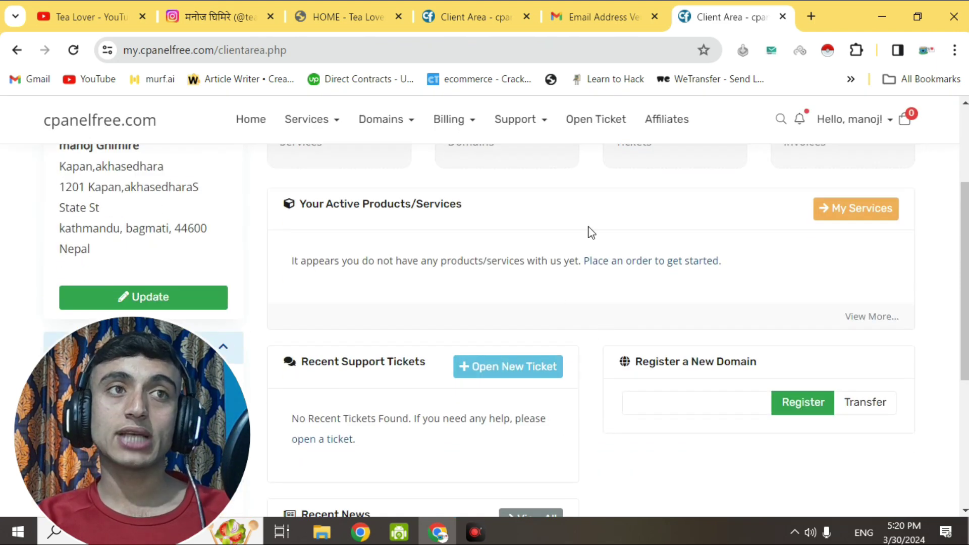
pyautogui.scroll(3, 673, 331)
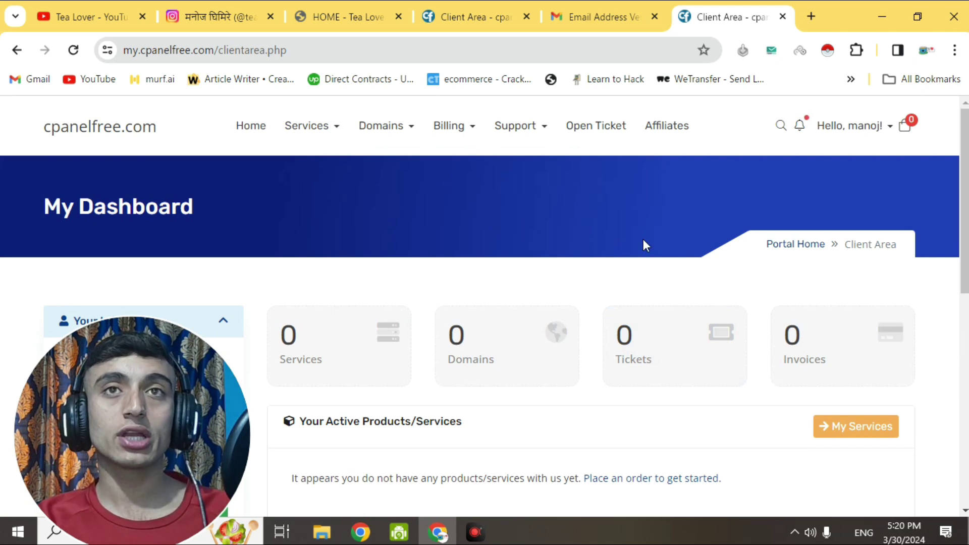
# Open the Services list to find the Free Hosting product.
pyautogui.click(361, 347)
pyautogui.scroll(-2, 707, 270)
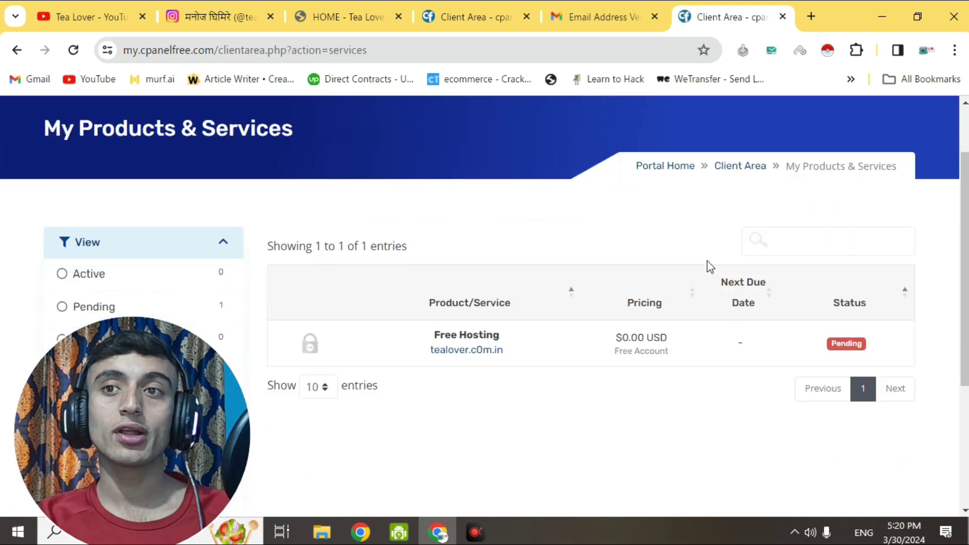
pyautogui.scroll(-3, 696, 263)
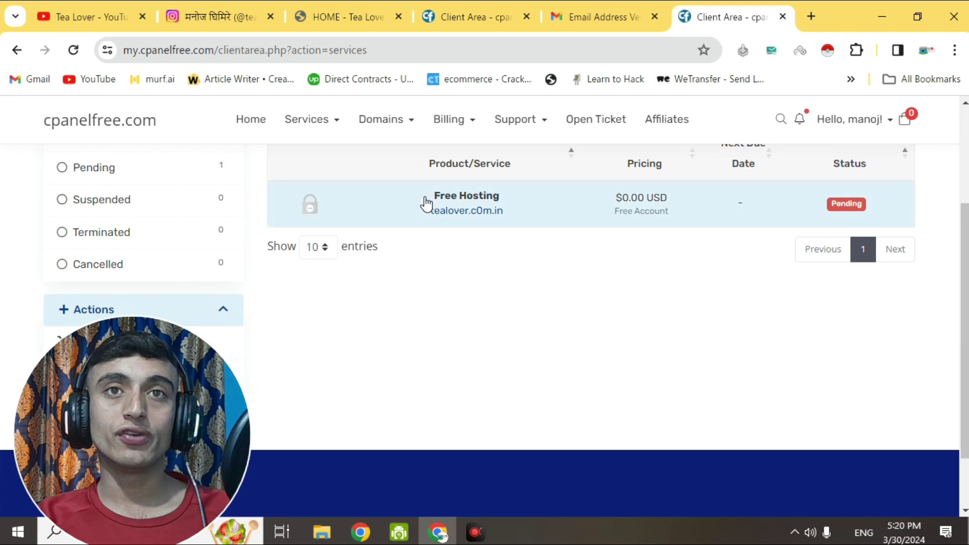
pyautogui.moveTo(426, 202); pyautogui.dragTo(498, 199)
# View the tealover.c0m.in Product Details and check its Pending status.
pyautogui.click(433, 216)
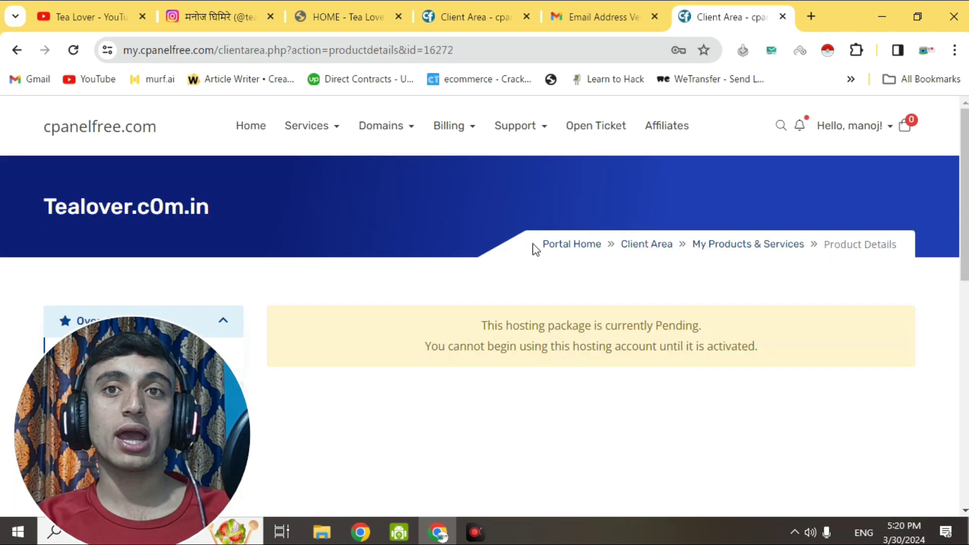
pyautogui.scroll(-2, 535, 249)
pyautogui.moveTo(480, 247); pyautogui.dragTo(722, 260)
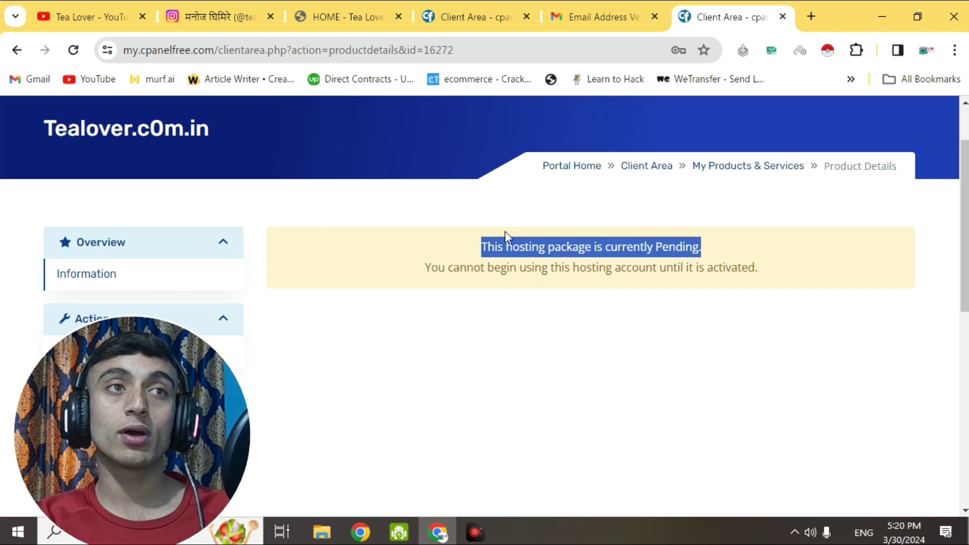
pyautogui.scroll(-1, 631, 353)
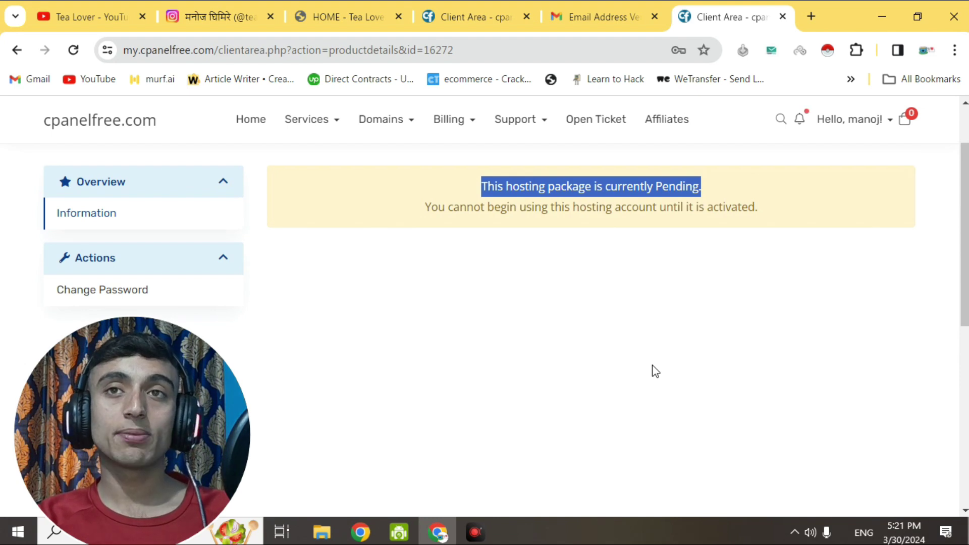
pyautogui.scroll(3, 654, 333)
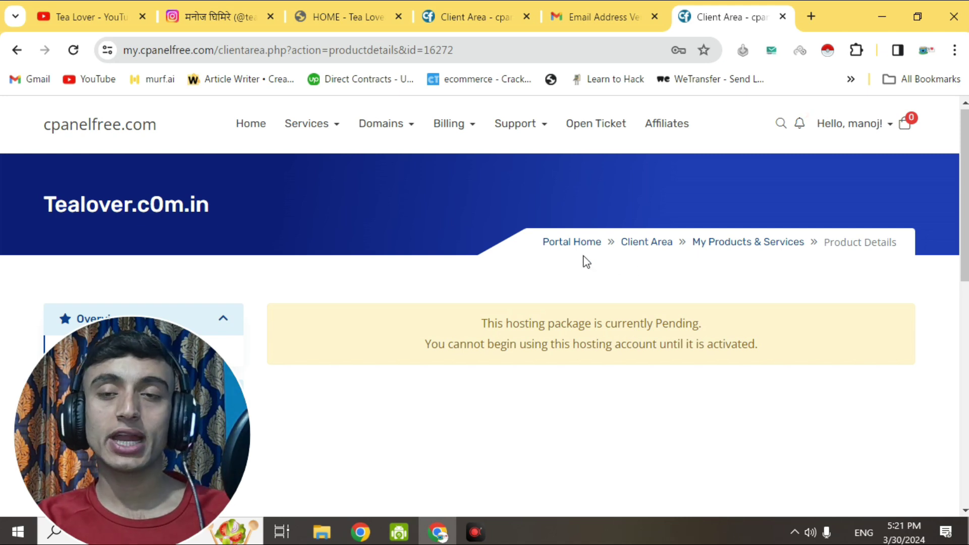
pyautogui.click(65, 14)
# Scroll to the top of the Tea Lover videos page, then return to the previous tab.
pyautogui.scroll(4, 580, 368)
pyautogui.scroll(10, 580, 369)
pyautogui.scroll(10, 585, 373)
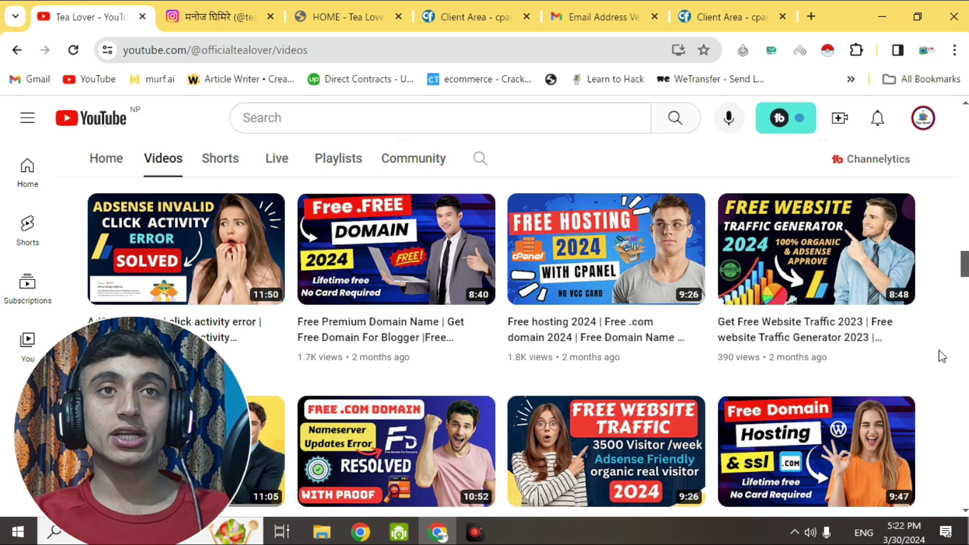
pyautogui.scroll(5, 923, 389)
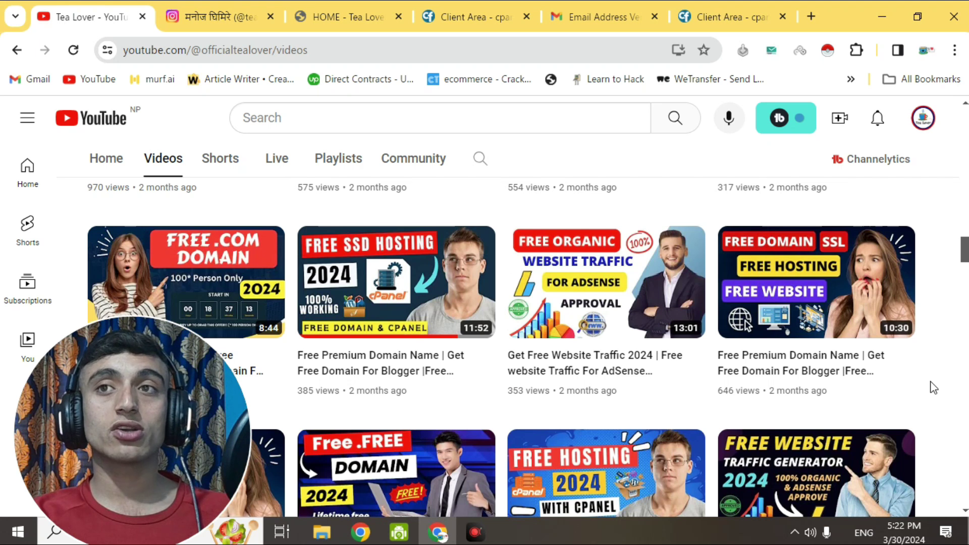
pyautogui.scroll(5, 931, 386)
pyautogui.hotkey('ctrl', 'shift', 'Tab')
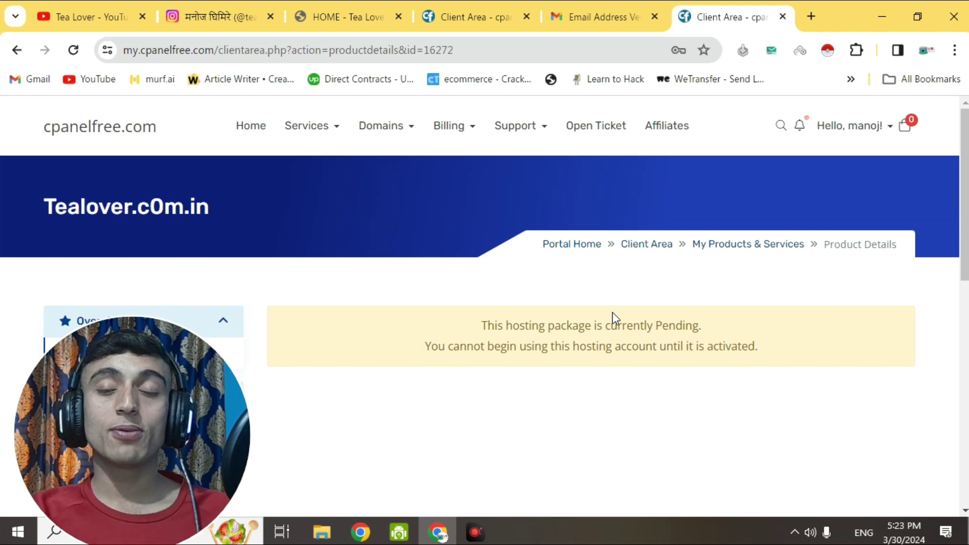
# Close the Email Address Verification tab and look over the Tea Lover YouTube, Instagram and website tabs.
pyautogui.click(654, 17)
pyautogui.click(75, 16)
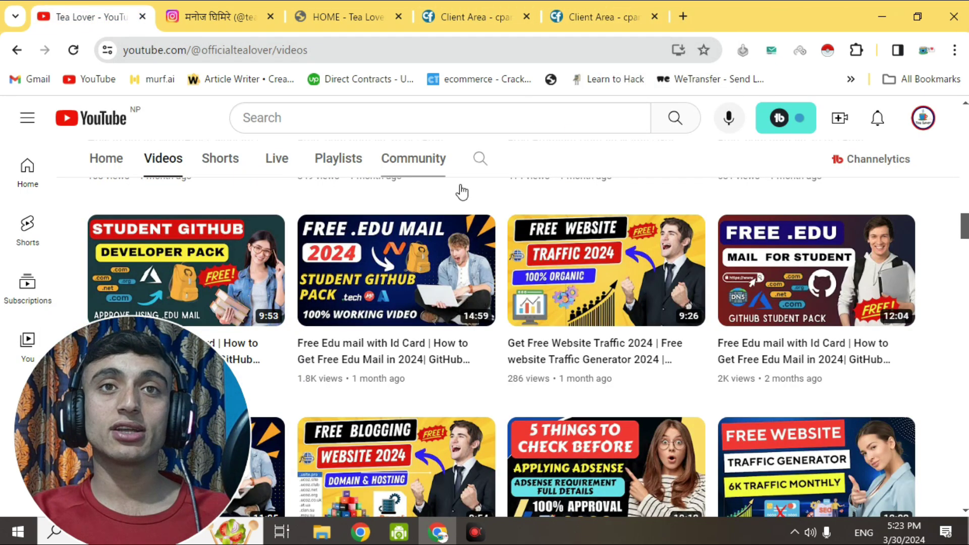
pyautogui.scroll(-5, 496, 317)
pyautogui.scroll(15, 496, 315)
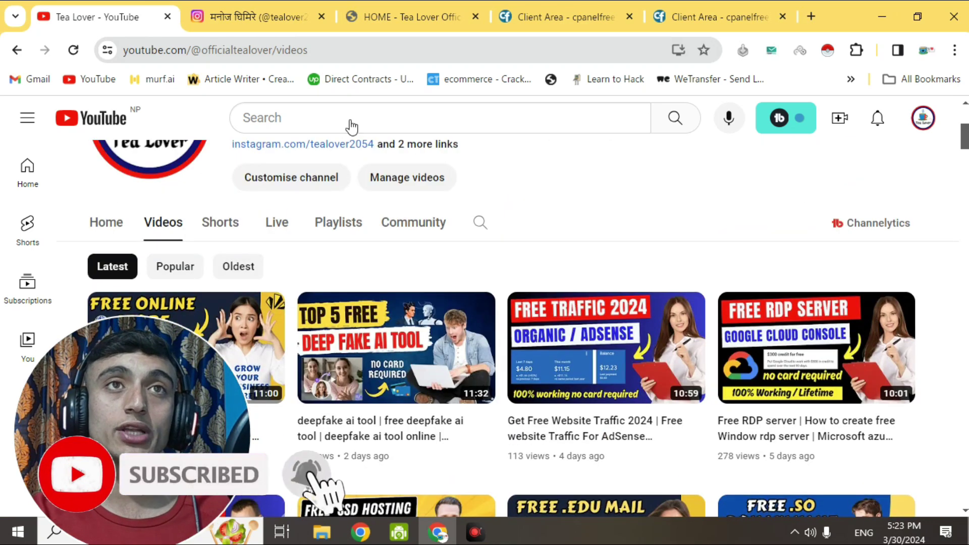
pyautogui.click(274, 25)
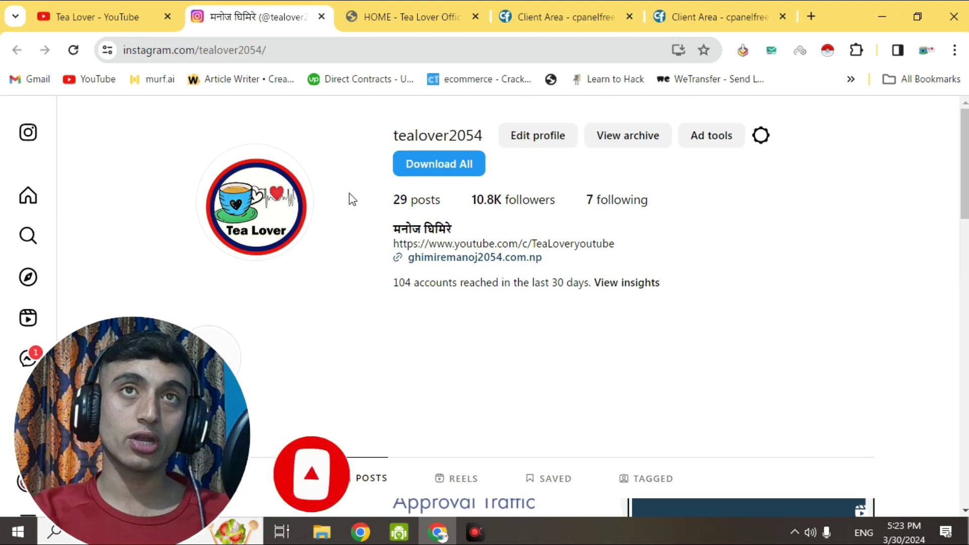
pyautogui.click(410, 22)
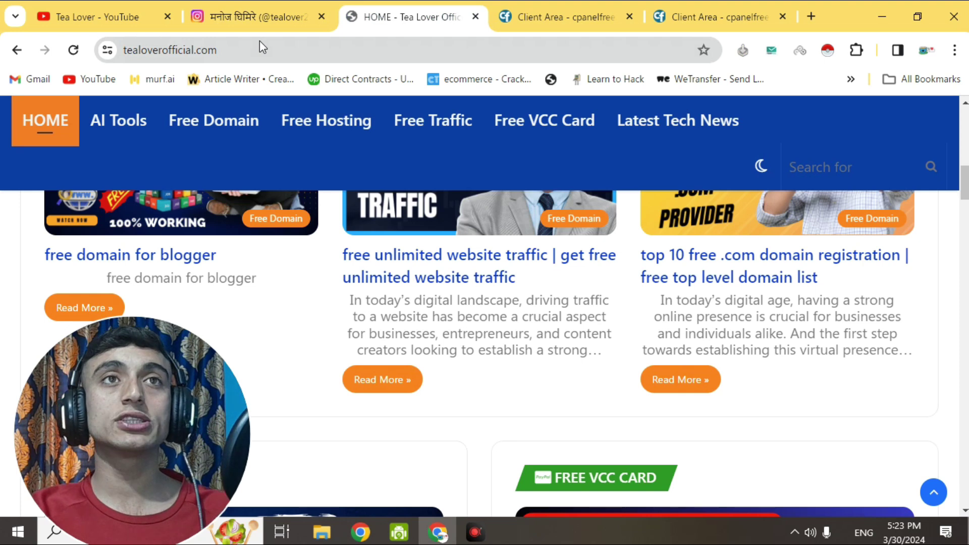
pyautogui.hotkey('ctrl', '1')
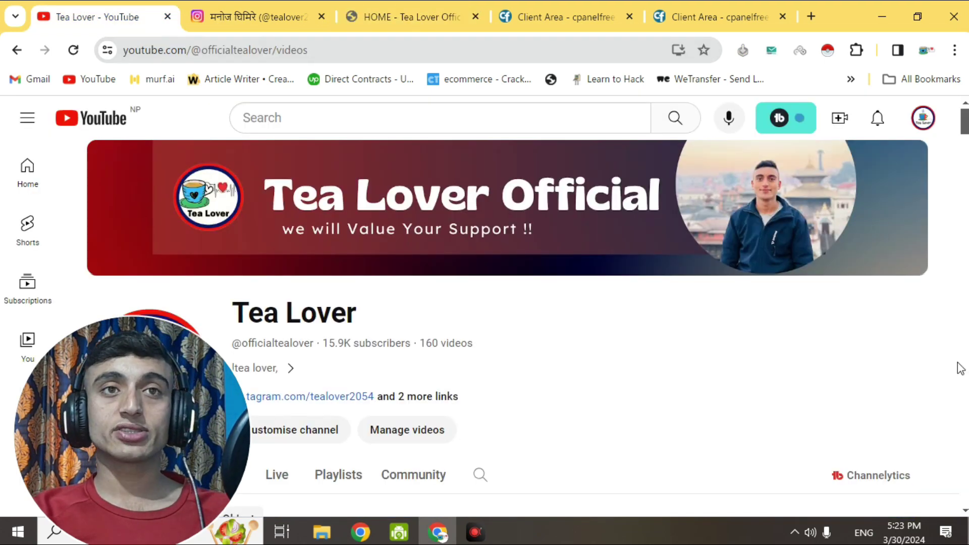